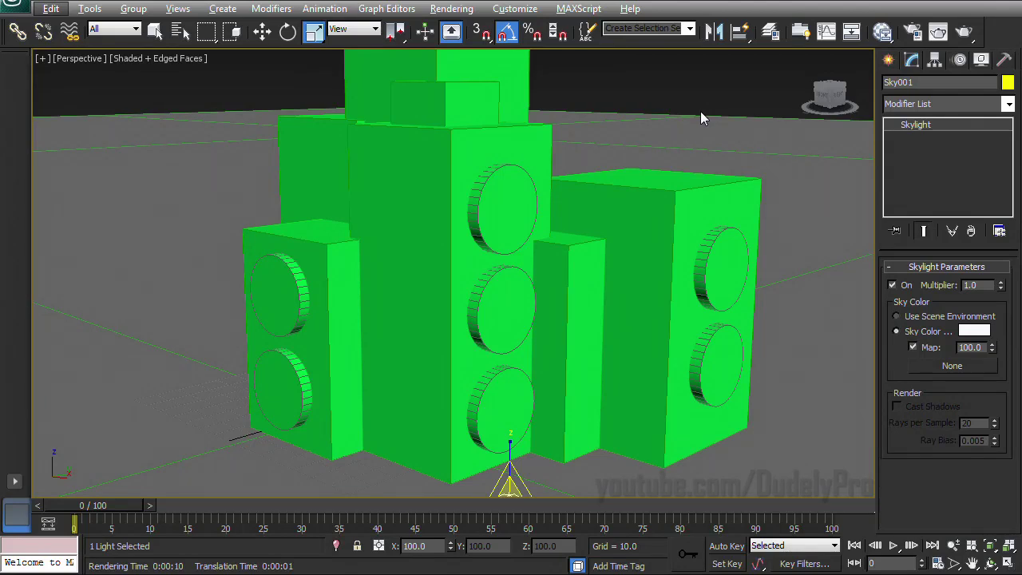
# Render the green block building from the perspective view and close the rendered frame
pyautogui.keyDown('alt'); pyautogui.moveTo(685, 164); pyautogui.dragTo(636, 165, button='middle'); pyautogui.keyUp('alt')
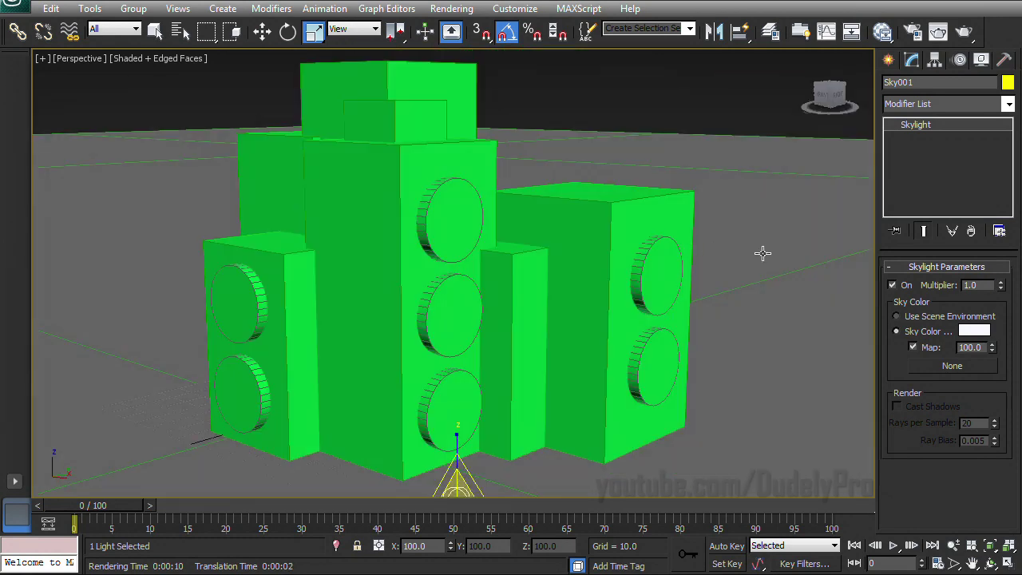
pyautogui.scroll(4, 762, 253)
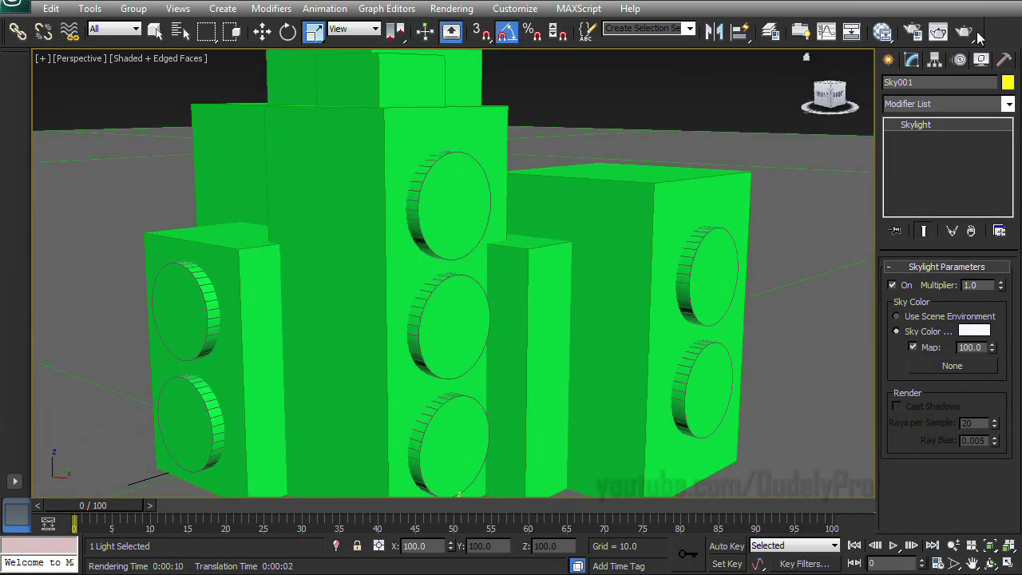
pyautogui.click(973, 31)
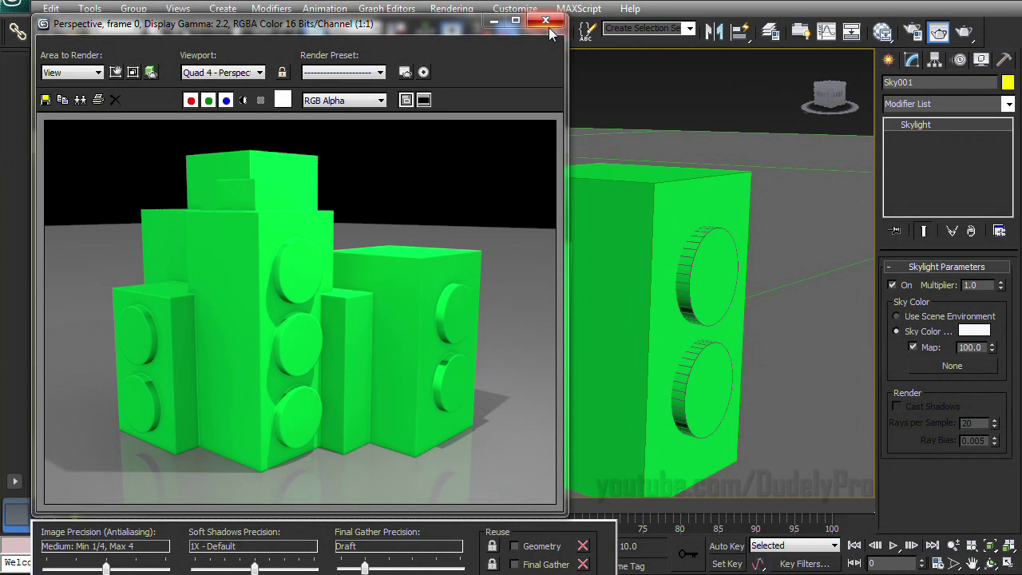
pyautogui.click(547, 22)
# Reset the scene to an empty default setup and confirm the reset
pyautogui.click(16, 9)
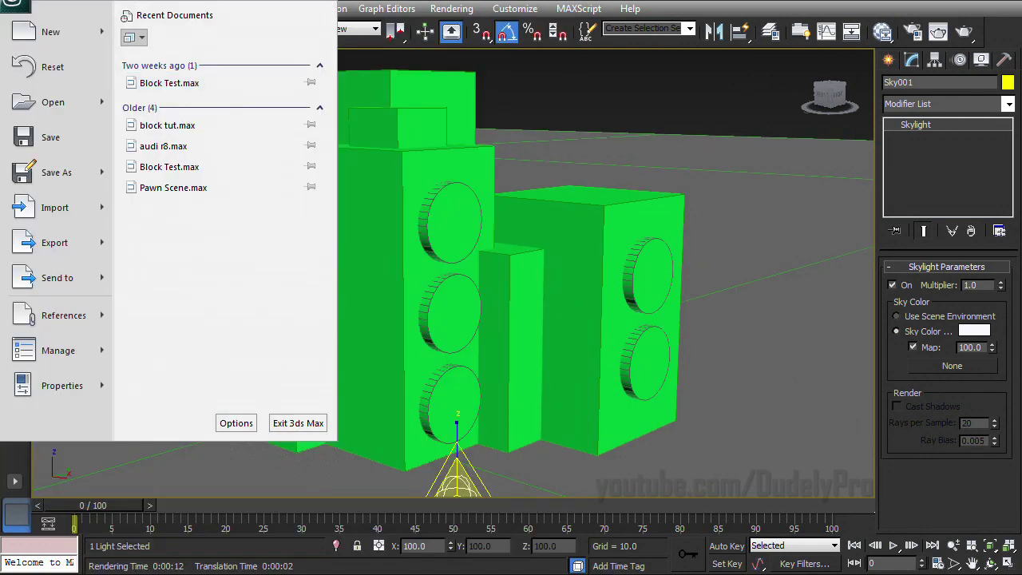
pyautogui.click(78, 77)
pyautogui.click(536, 353)
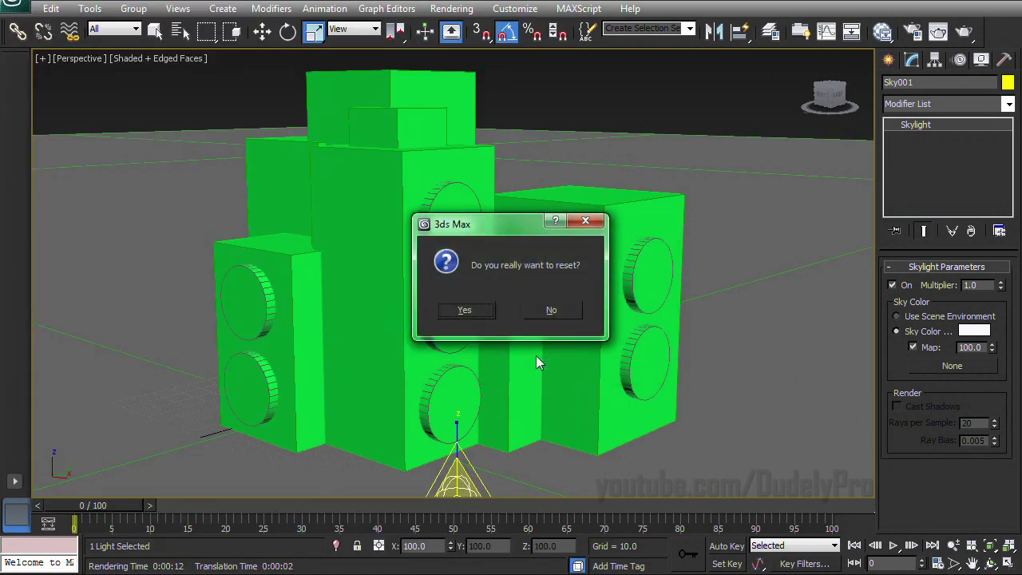
pyautogui.click(483, 310)
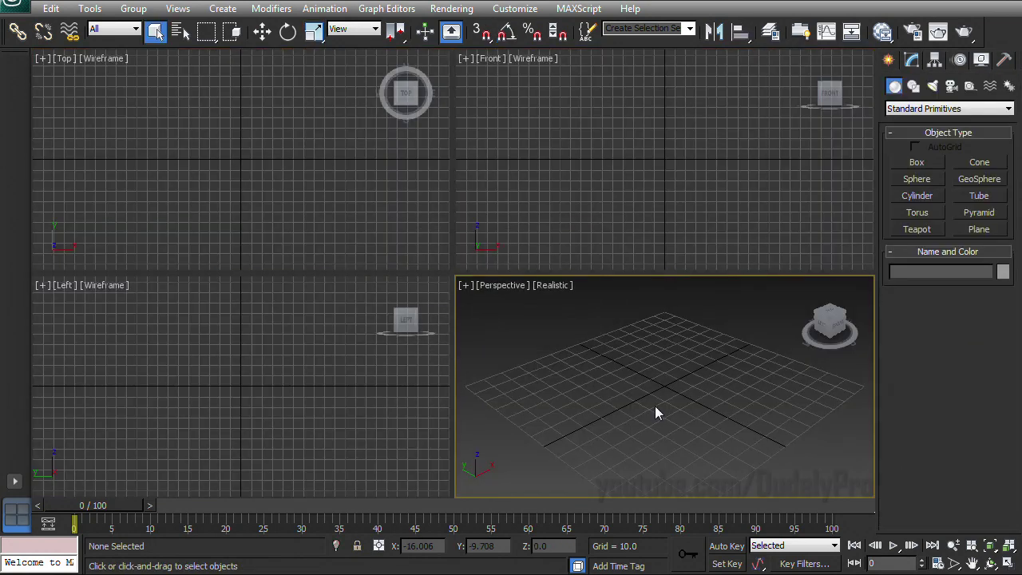
# Create a box about 40 long, 37 wide and 37 high in the perspective view and maximize that viewport
pyautogui.click(917, 163)
pyautogui.moveTo(622, 382); pyautogui.dragTo(618, 445)
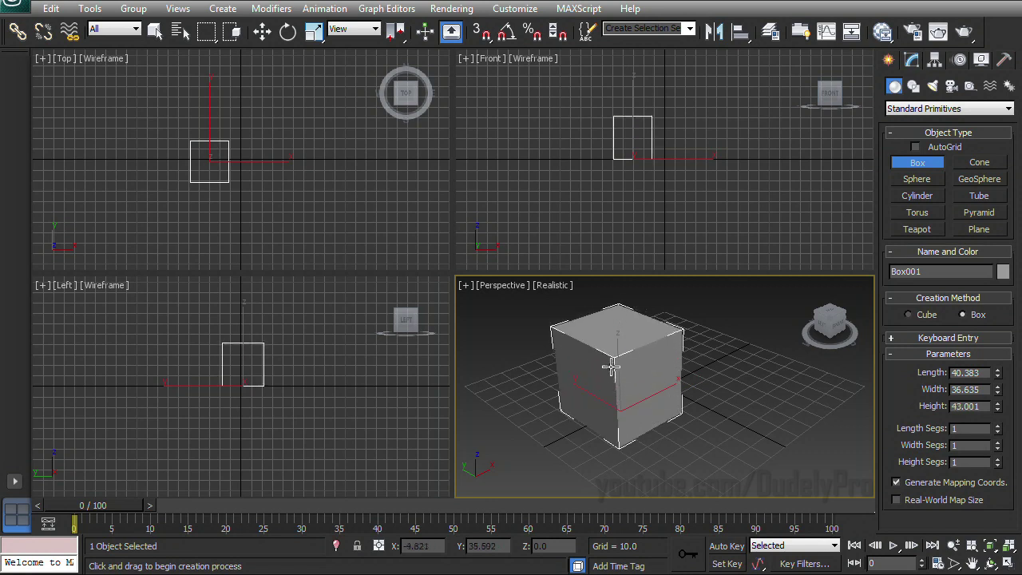
pyautogui.click(612, 380)
pyautogui.keyDown('alt'); pyautogui.moveTo(712, 408); pyautogui.dragTo(753, 391, button='middle'); pyautogui.keyUp('alt')
pyautogui.hotkey('alt', 'w')
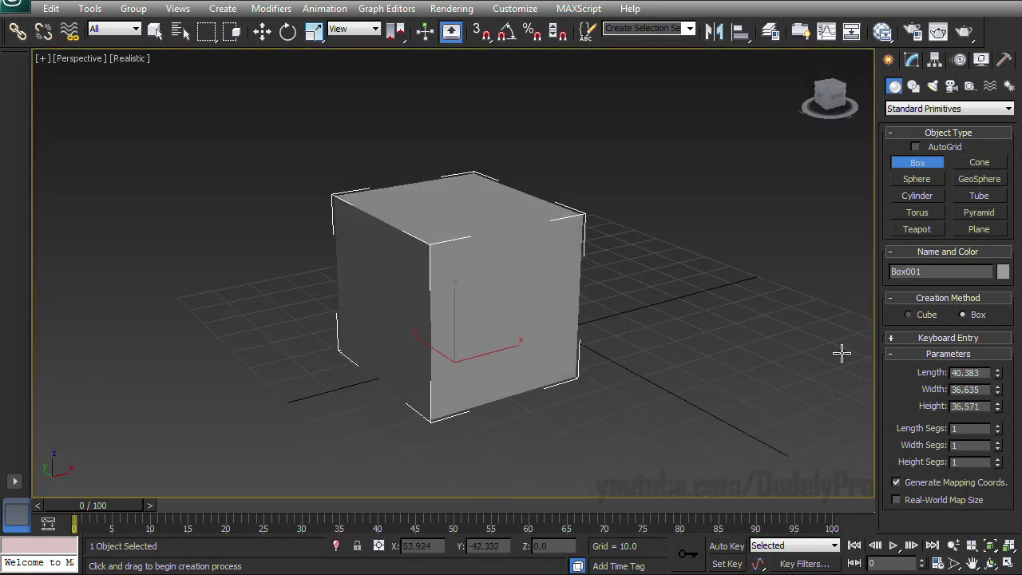
# Convert the box to an Editable Poly and select all 12 of its edges
pyautogui.click(912, 60)
pyautogui.rightClick(458, 298)
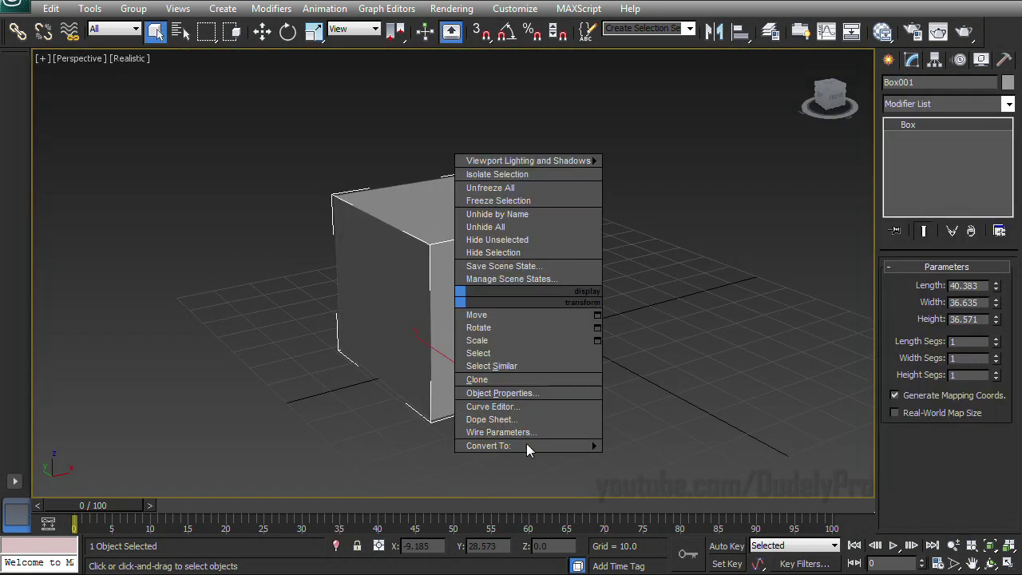
pyautogui.moveTo(526, 444)
pyautogui.click(639, 460)
pyautogui.click(925, 285)
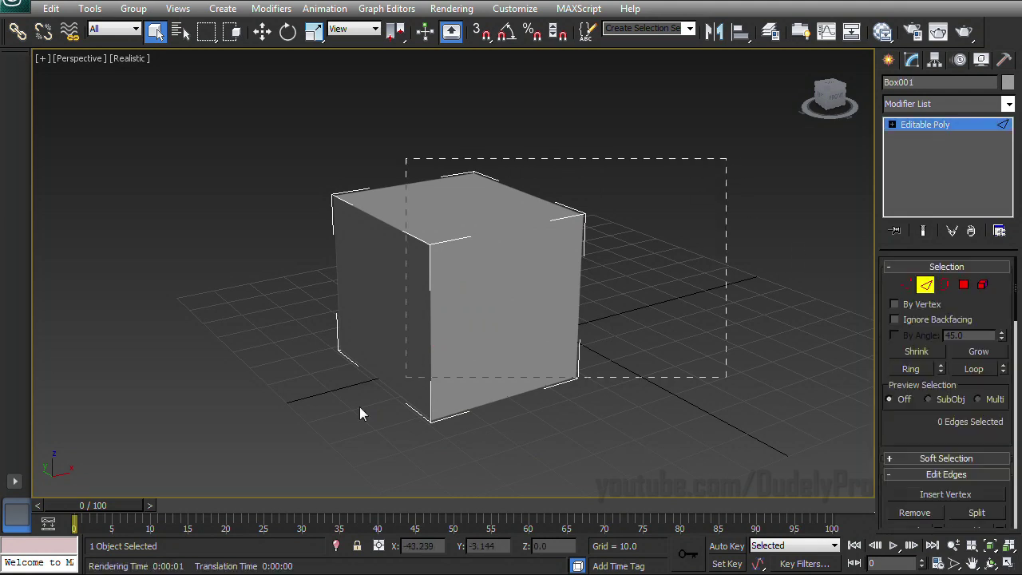
pyautogui.moveTo(359, 412); pyautogui.dragTo(206, 471)
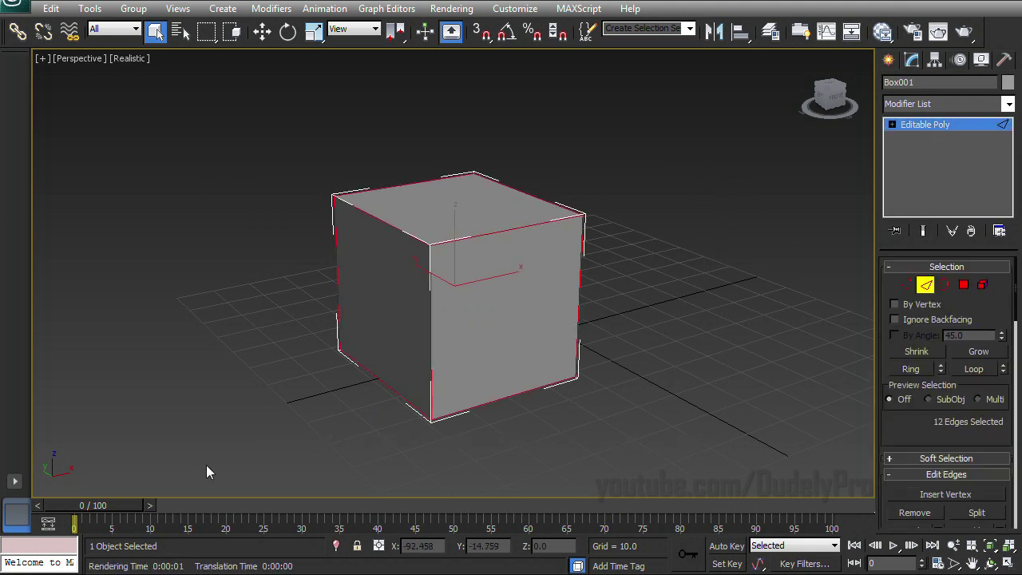
# Chamfer the selected box edges by 0.65 with 3 connecting segments
pyautogui.moveTo(922, 433); pyautogui.dragTo(877, 322)
pyautogui.click(939, 437)
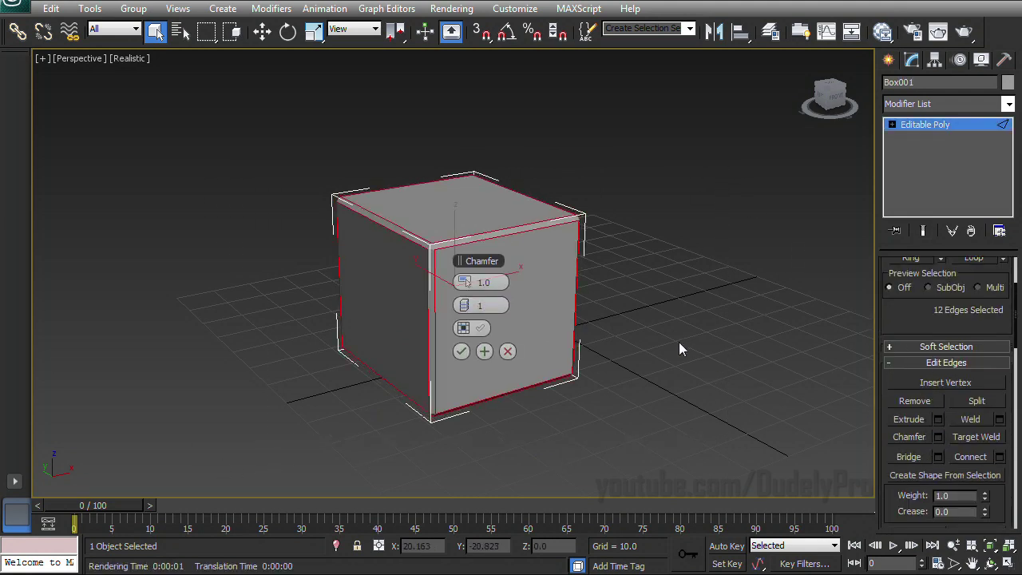
pyautogui.scroll(6, 710, 351)
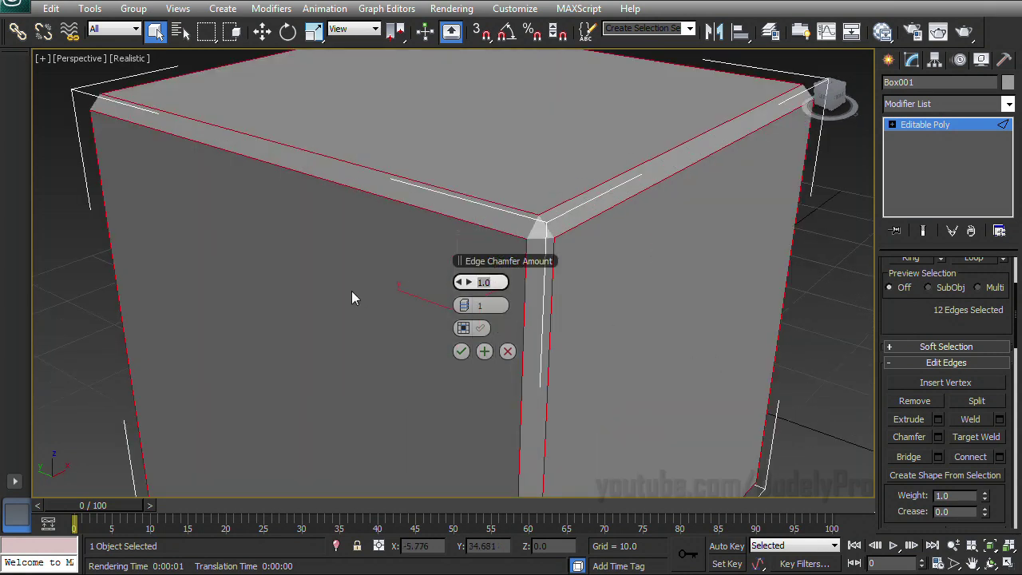
pyautogui.write('.65')
pyautogui.click(468, 305)
pyautogui.click(470, 304)
pyautogui.click(471, 305)
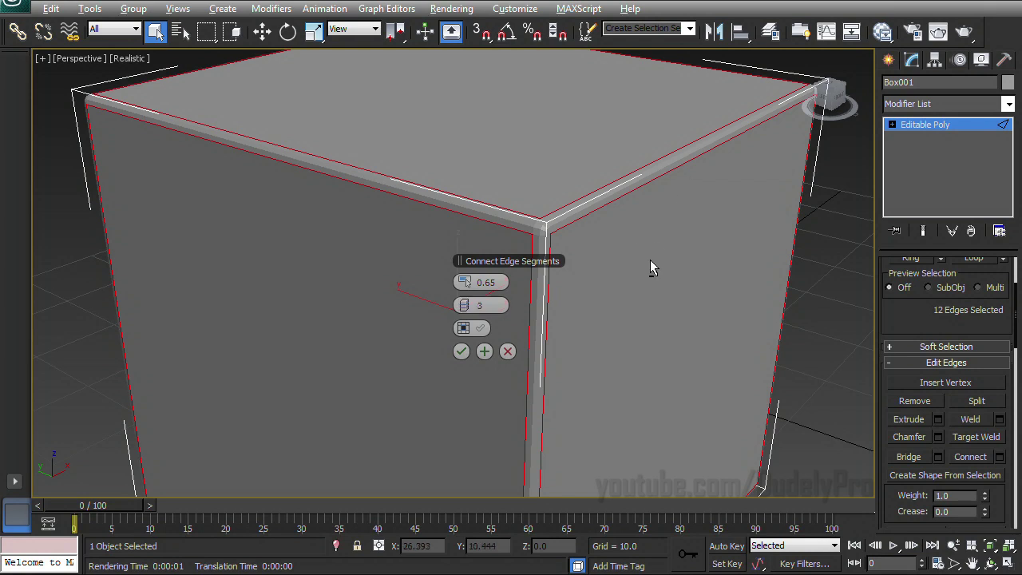
pyautogui.keyDown('alt'); pyautogui.moveTo(650, 260); pyautogui.dragTo(703, 240, button='middle'); pyautogui.keyUp('alt')
pyautogui.click(462, 352)
# Render the chamfered box close up and again from farther away, closing each rendered frame
pyautogui.keyDown('alt'); pyautogui.moveTo(731, 281); pyautogui.dragTo(720, 283, button='middle'); pyautogui.keyUp('alt')
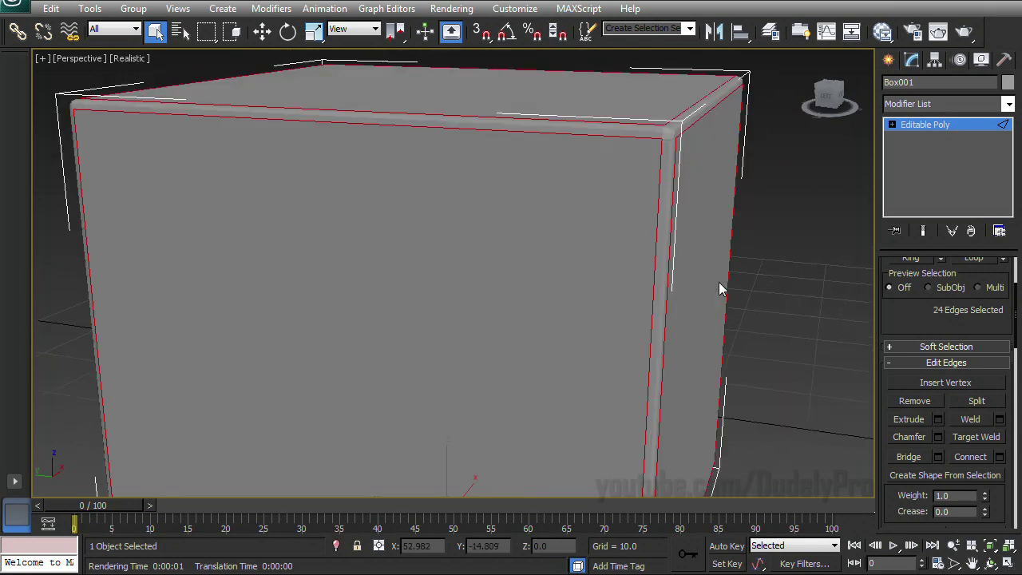
pyautogui.scroll(-2, 711, 293)
pyautogui.hotkey('shift', 'q')
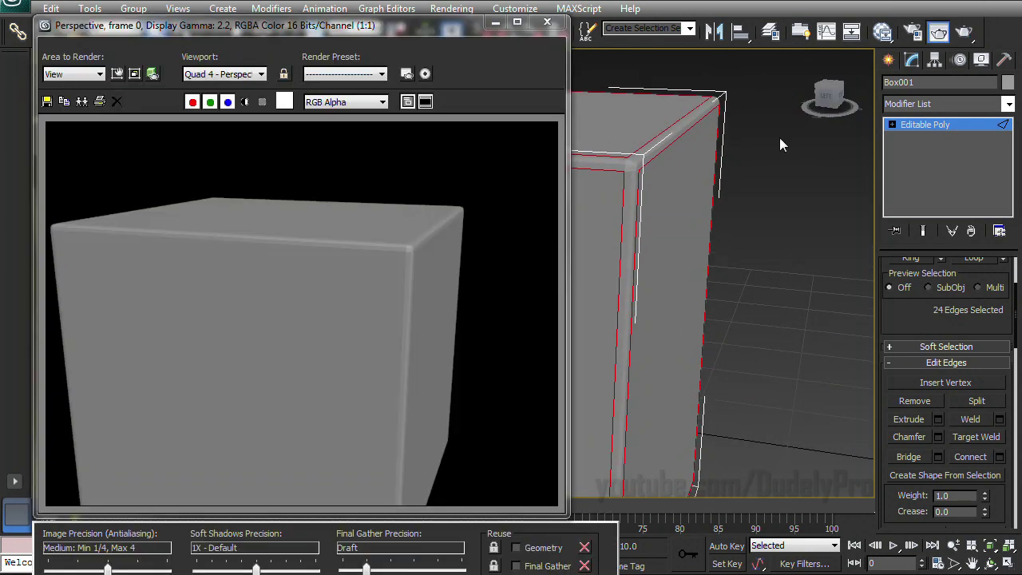
pyautogui.click(547, 22)
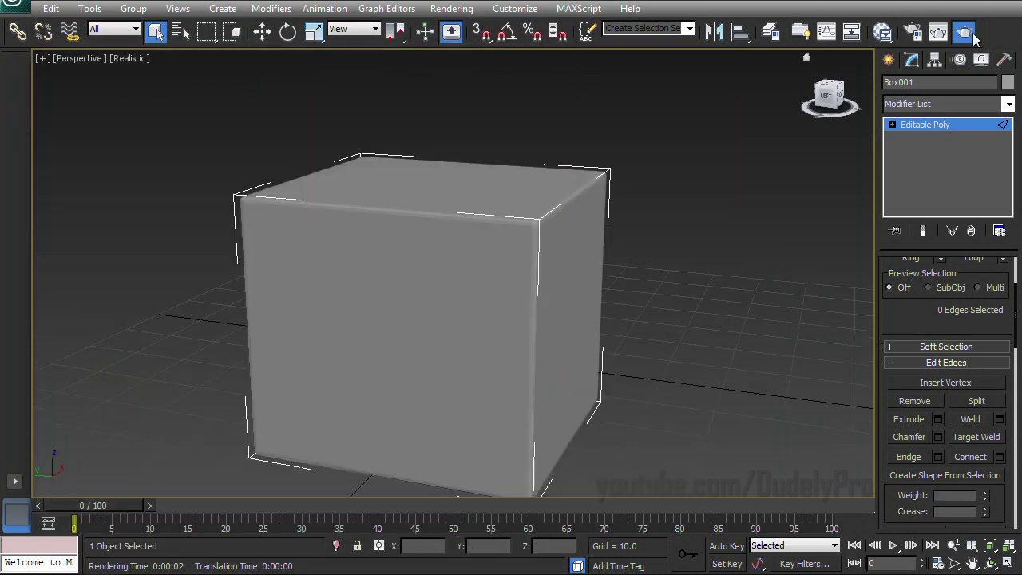
pyautogui.click(970, 33)
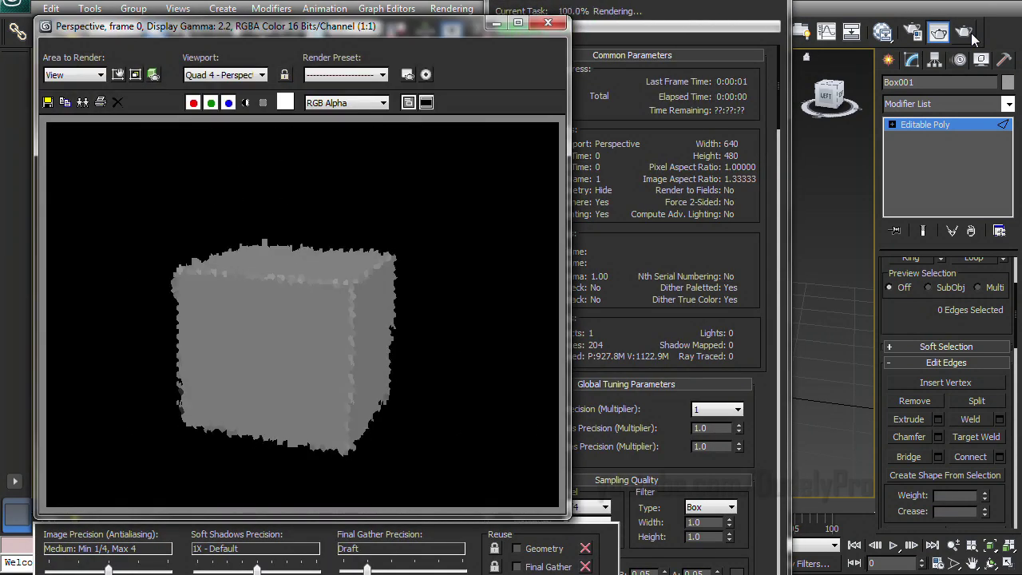
pyautogui.click(547, 23)
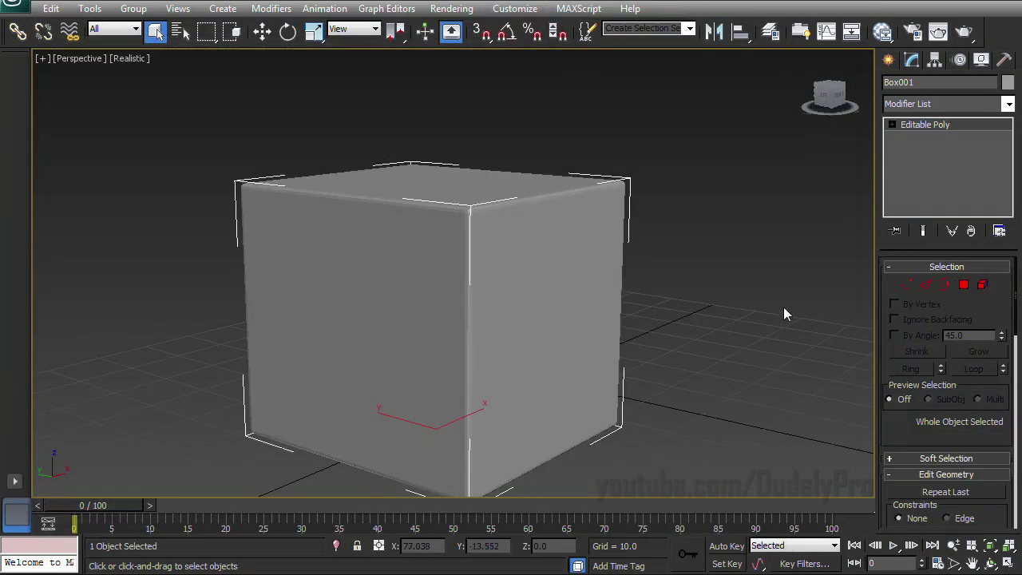
# Select the edges around one upper corner of the chamfered box to inspect them and clear the selection
pyautogui.keyDown('alt'); pyautogui.moveTo(784, 306); pyautogui.dragTo(767, 284, button='middle'); pyautogui.keyUp('alt')
pyautogui.click(924, 283)
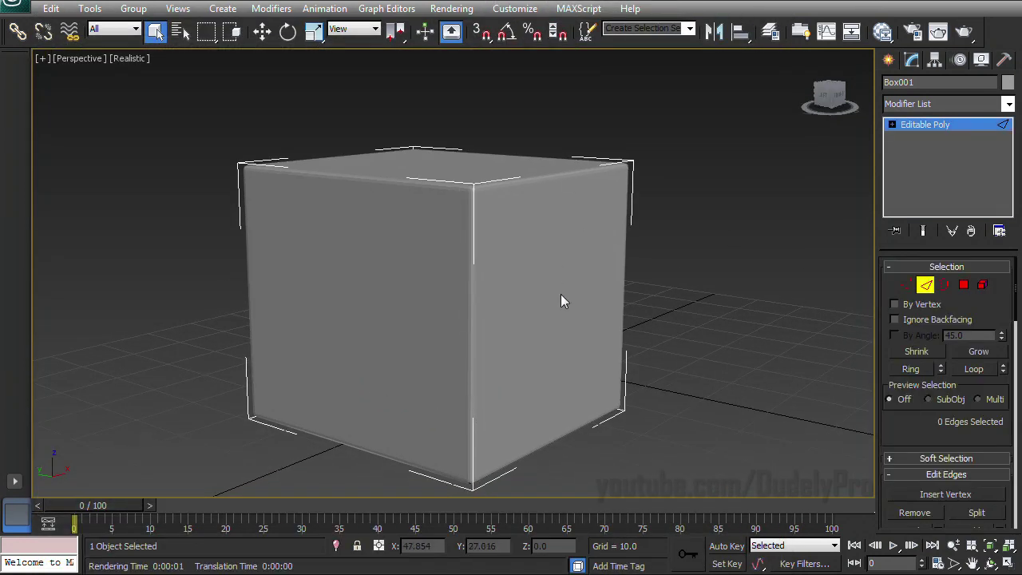
pyautogui.moveTo(699, 151); pyautogui.dragTo(608, 190)
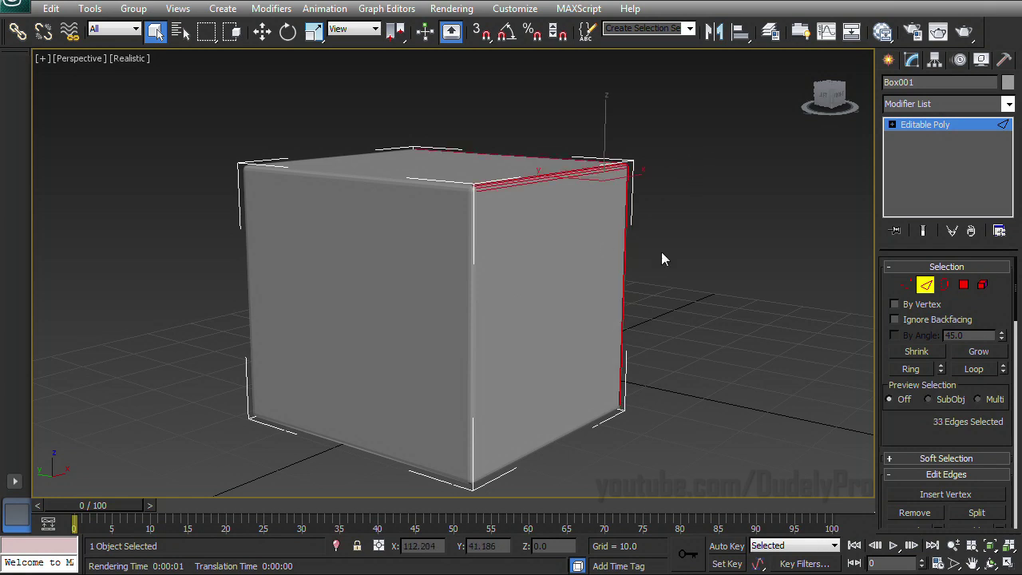
pyautogui.click(661, 251)
pyautogui.keyDown('alt'); pyautogui.moveTo(661, 251); pyautogui.dragTo(689, 253, button='middle'); pyautogui.keyUp('alt')
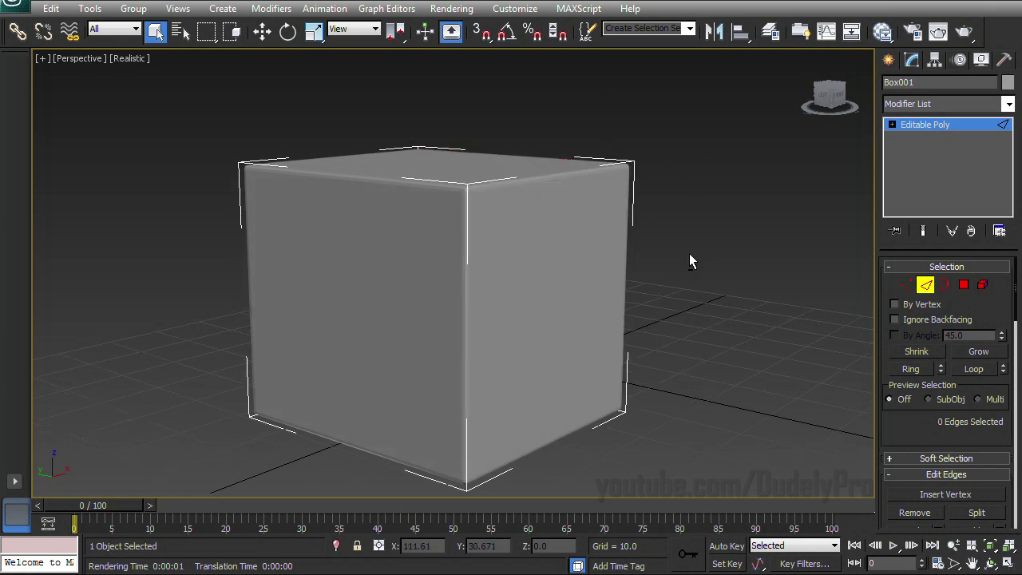
# Select the whole box as an element to check its polygon count and clear the selection
pyautogui.click(982, 284)
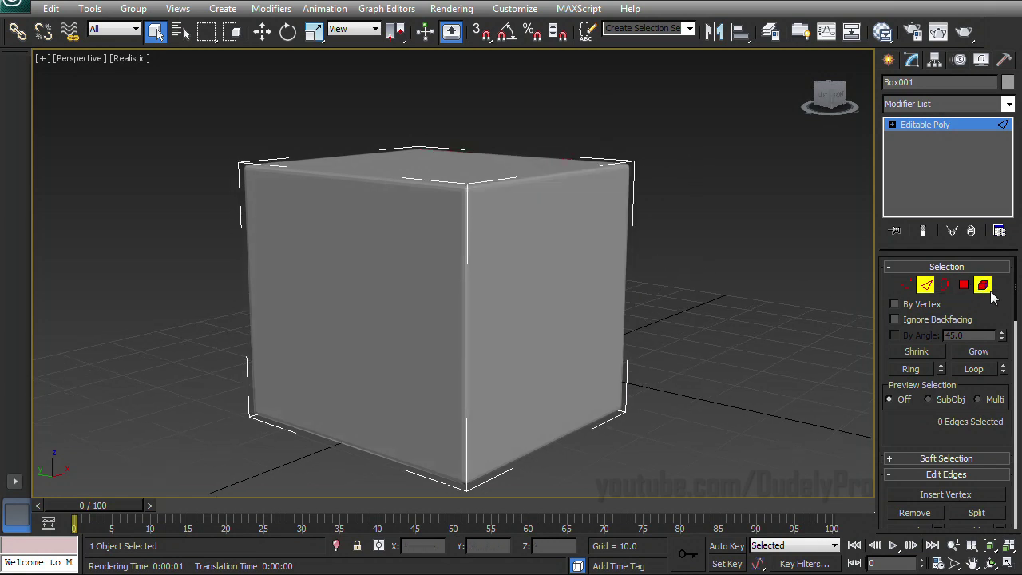
pyautogui.click(607, 255)
pyautogui.keyDown('alt'); pyautogui.moveTo(588, 255); pyautogui.dragTo(692, 241, button='middle'); pyautogui.keyUp('alt')
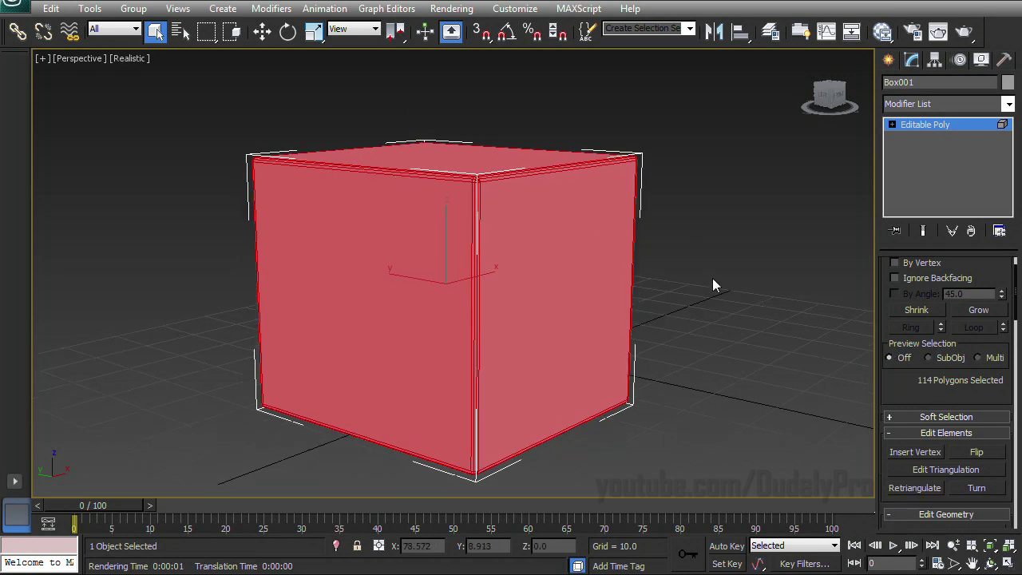
pyautogui.keyDown('alt'); pyautogui.moveTo(713, 277); pyautogui.dragTo(697, 289, button='middle'); pyautogui.keyUp('alt')
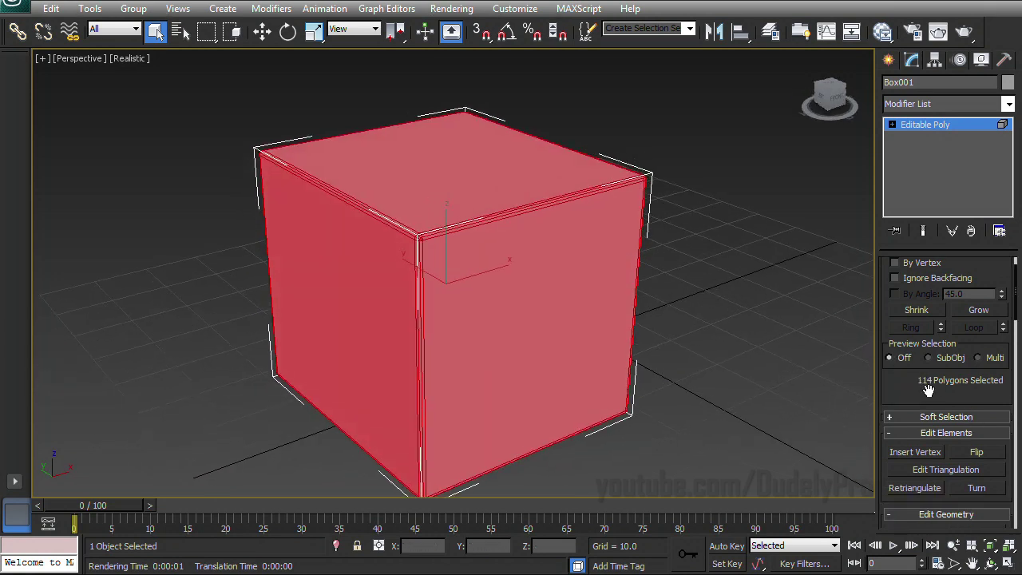
pyautogui.keyDown('alt'); pyautogui.moveTo(726, 342); pyautogui.dragTo(715, 225, button='middle'); pyautogui.keyUp('alt')
pyautogui.click(729, 327)
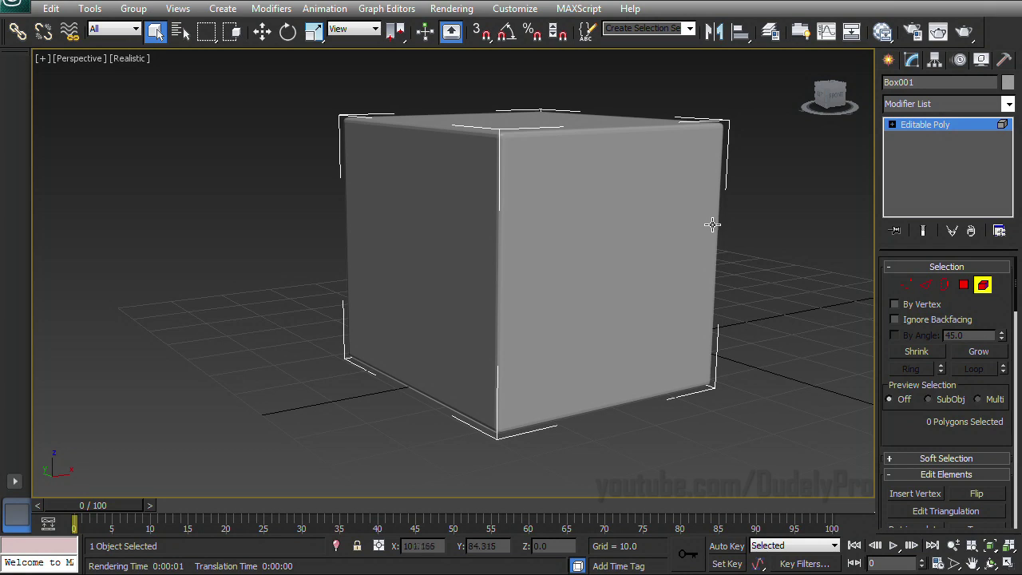
# Delete the chamfered box from the scene and set the perspective viewport display to Shaded
pyautogui.hotkey('ctrl', 'a')
pyautogui.press('Delete')
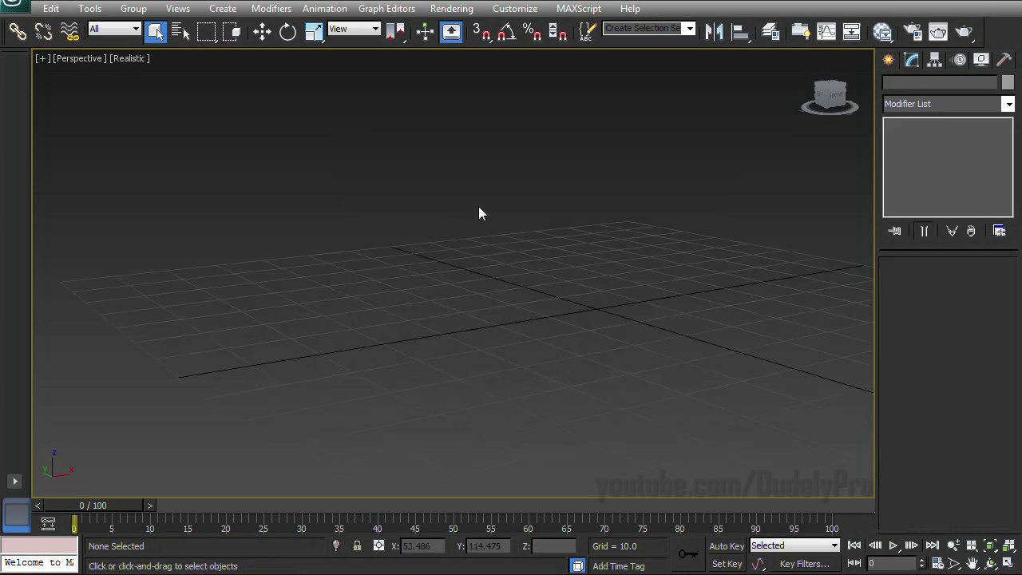
pyautogui.keyDown('alt'); pyautogui.moveTo(478, 206); pyautogui.dragTo(479, 256, button='middle'); pyautogui.keyUp('alt')
pyautogui.scroll(-3, 478, 256)
pyautogui.keyDown('alt'); pyautogui.moveTo(551, 216); pyautogui.dragTo(504, 302, button='middle'); pyautogui.keyUp('alt')
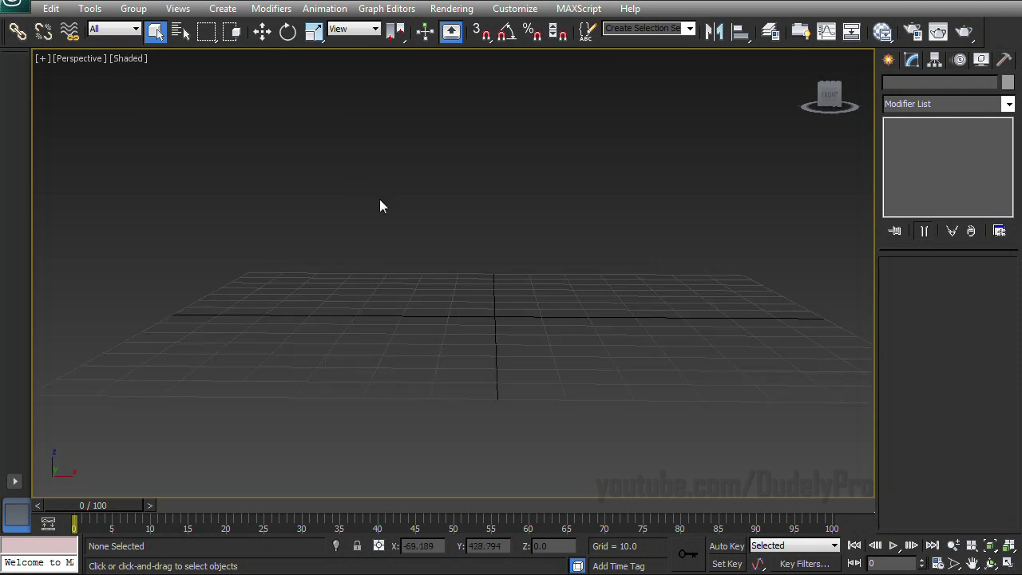
# Create a new box about 91 long, 40 wide and 41 high on the perspective grid
pyautogui.click(889, 60)
pyautogui.keyDown('alt'); pyautogui.moveTo(694, 259); pyautogui.dragTo(919, 196, button='middle'); pyautogui.keyUp('alt')
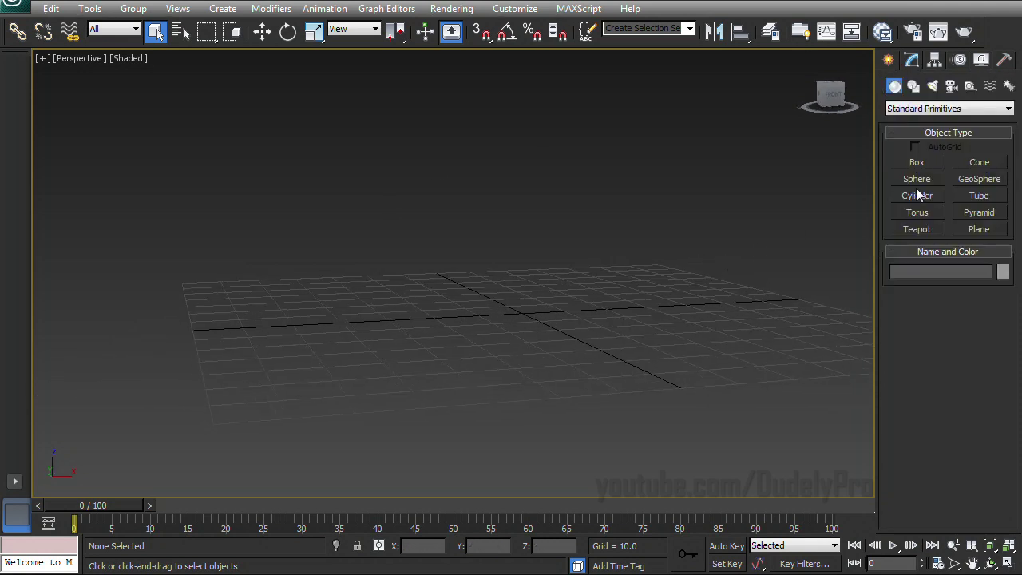
pyautogui.click(917, 162)
pyautogui.moveTo(440, 287); pyautogui.dragTo(793, 350)
pyautogui.click(745, 192)
# Set the box's length, width and height to 50 and show edged faces in the shaded viewport
pyautogui.moveTo(987, 373); pyautogui.dragTo(954, 373)
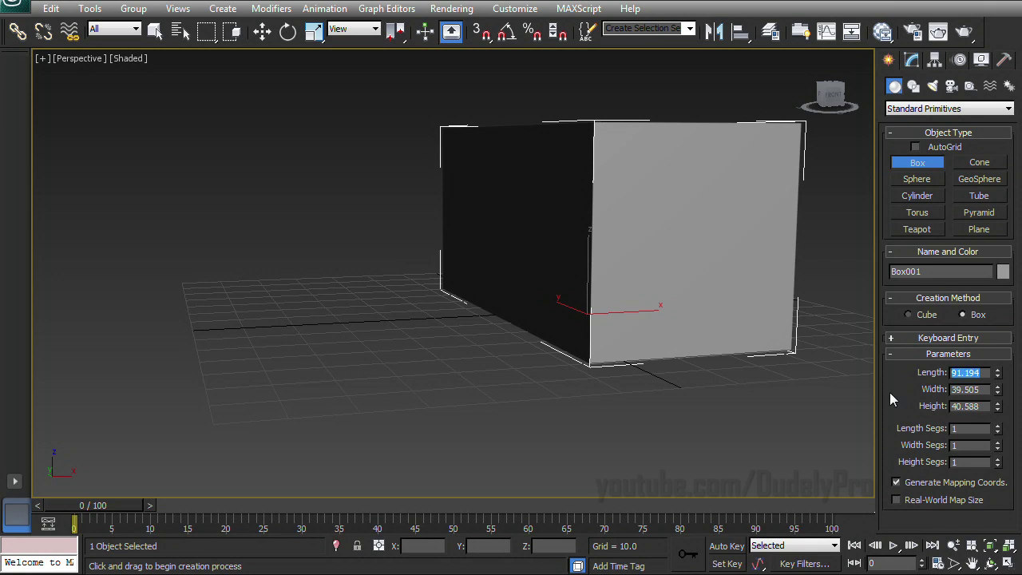
pyautogui.write('50')
pyautogui.press('Tab')
pyautogui.write('50')
pyautogui.press('Tab')
pyautogui.write('50')
pyautogui.press('Tab')
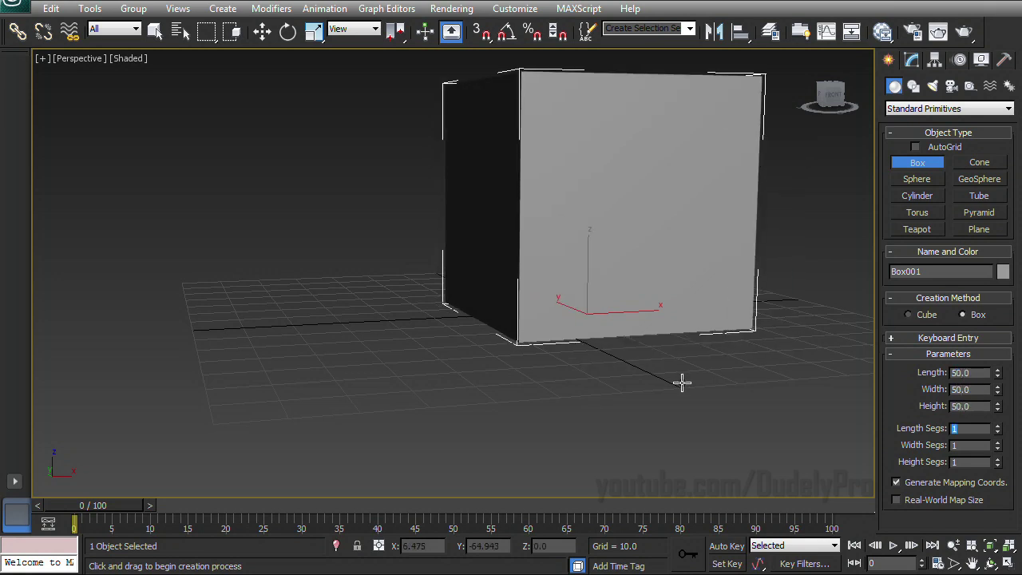
pyautogui.scroll(-4, 682, 383)
pyautogui.keyDown('alt'); pyautogui.moveTo(659, 412); pyautogui.dragTo(627, 436, button='middle'); pyautogui.keyUp('alt')
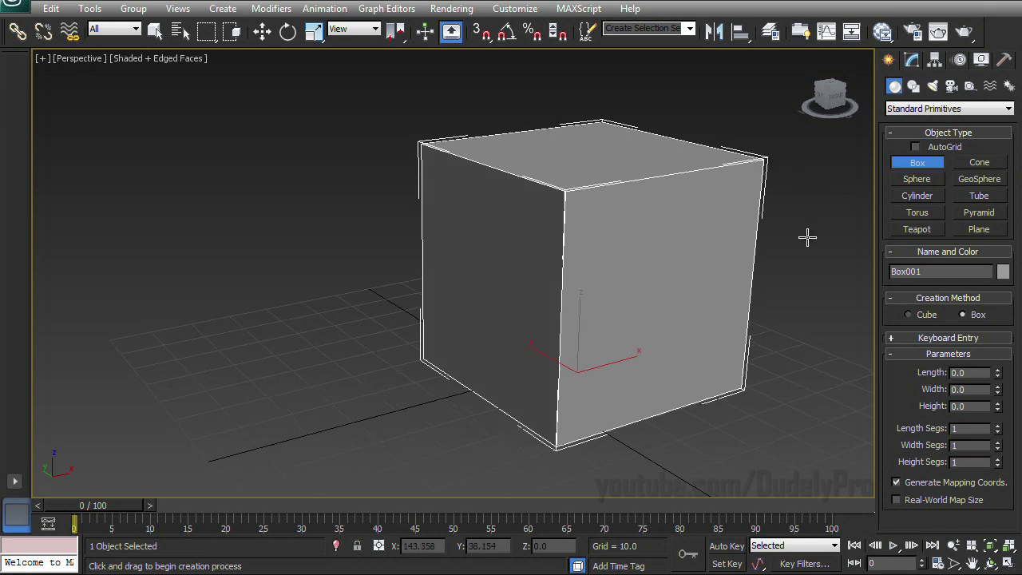
pyautogui.moveTo(805, 235)
pyautogui.keyDown('alt'); pyautogui.mouseDown(button='middle')
pyautogui.moveTo(765, 252)
pyautogui.moveTo(803, 235)
pyautogui.mouseUp(button='middle'); pyautogui.keyUp('alt')
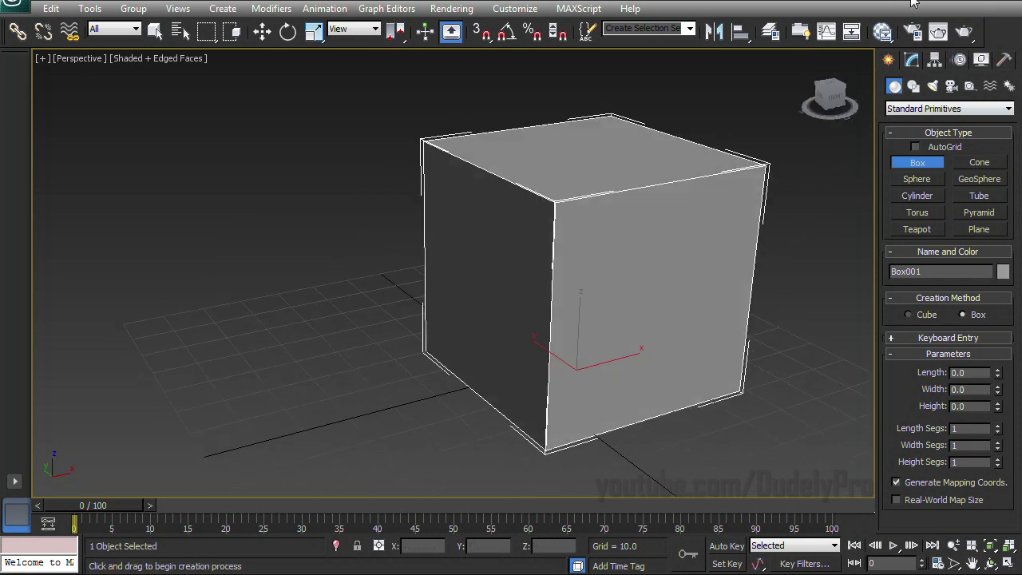
# Check the production renderer assignment and the available renderers in the common render settings
pyautogui.click(913, 32)
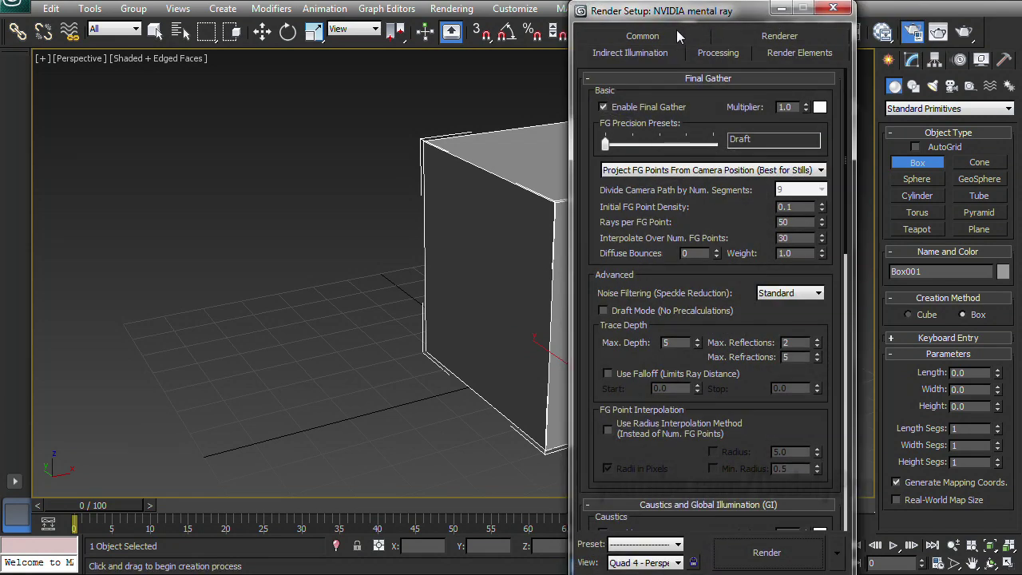
pyautogui.click(677, 31)
pyautogui.scroll(-5, 735, 58)
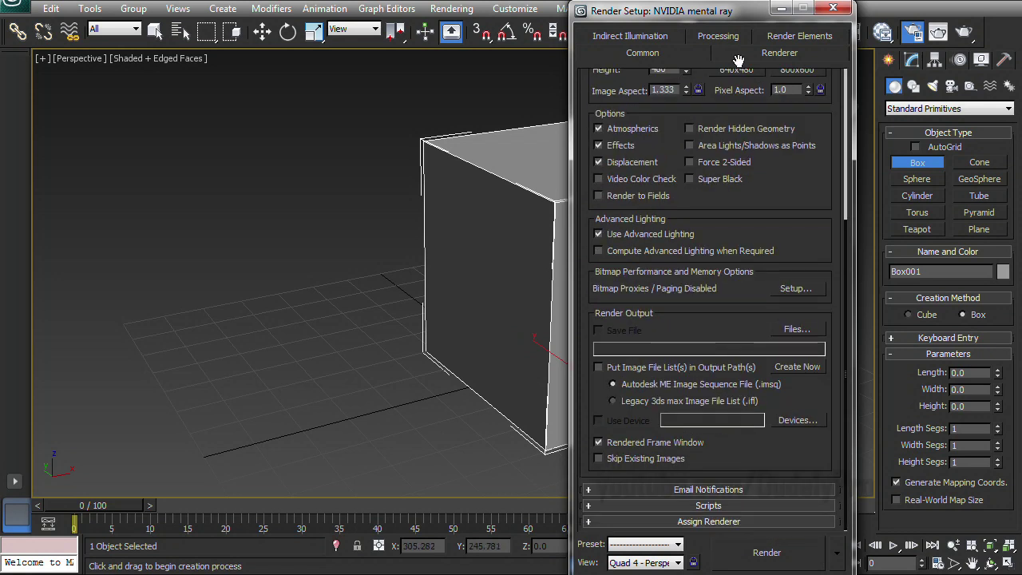
pyautogui.click(789, 521)
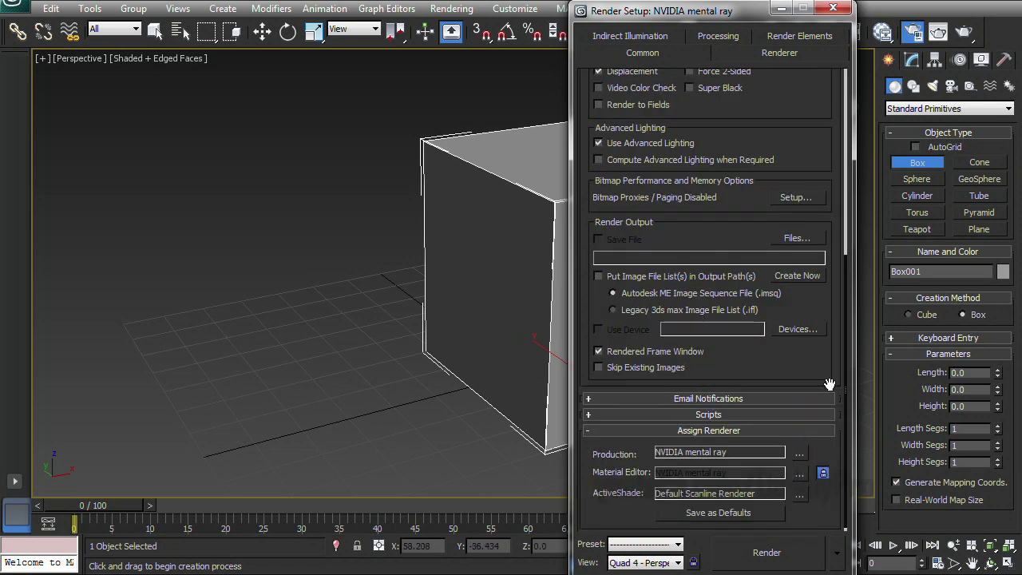
pyautogui.click(799, 453)
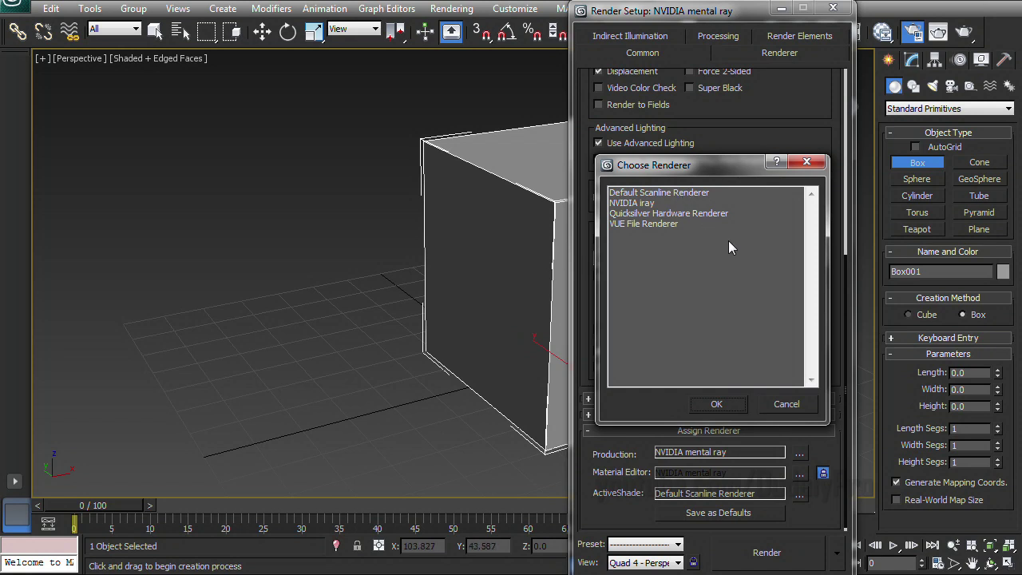
pyautogui.click(738, 405)
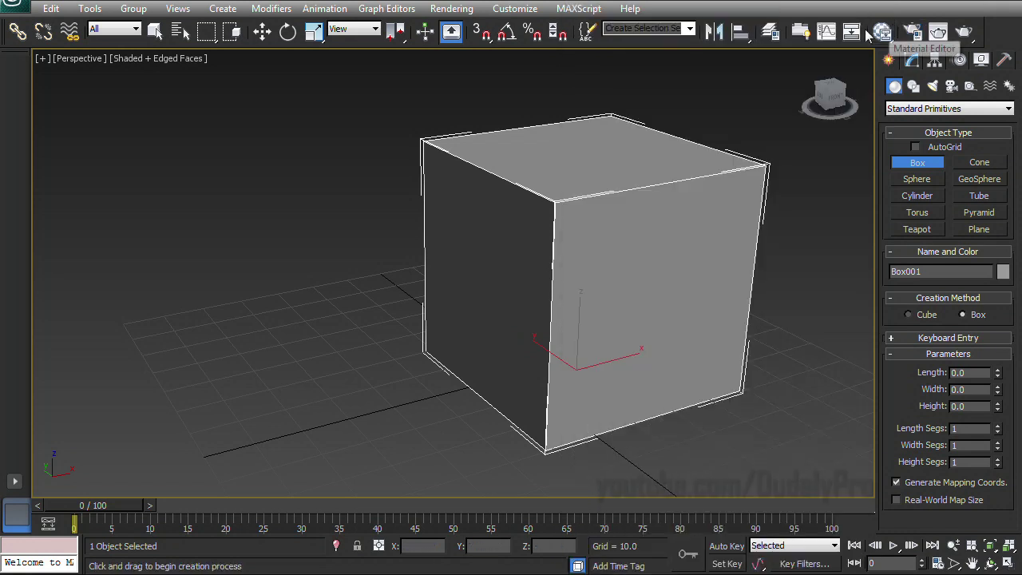
# Create an Arch & Design material in the Slate Material Editor and assign it to the box
pyautogui.click(882, 31)
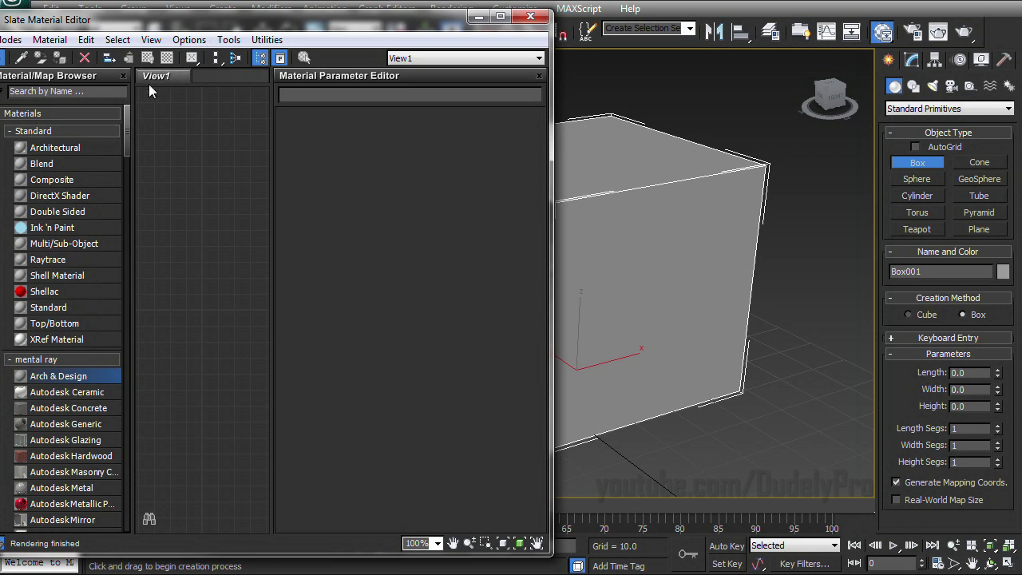
pyautogui.doubleClick(34, 379)
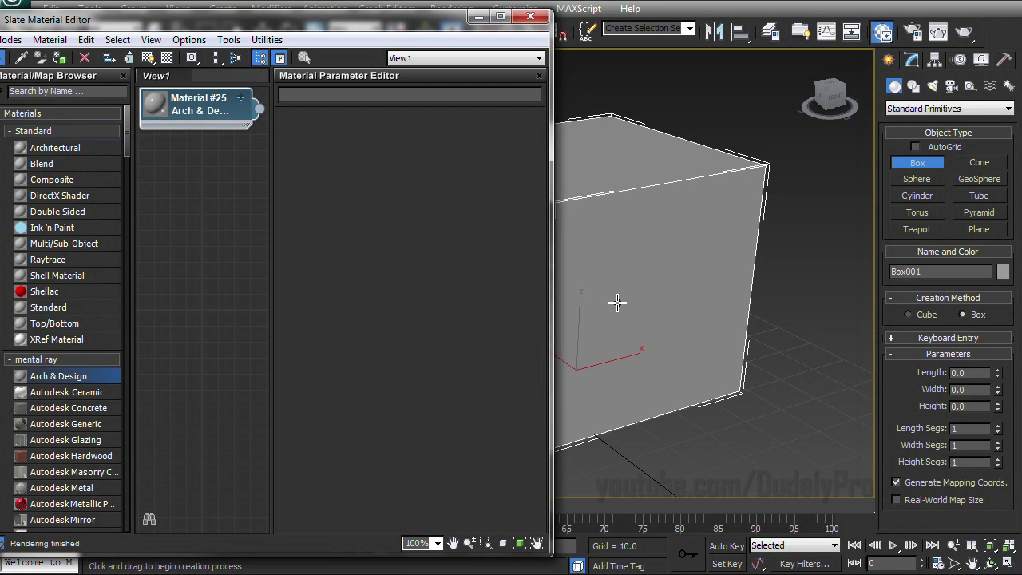
pyautogui.click(240, 98)
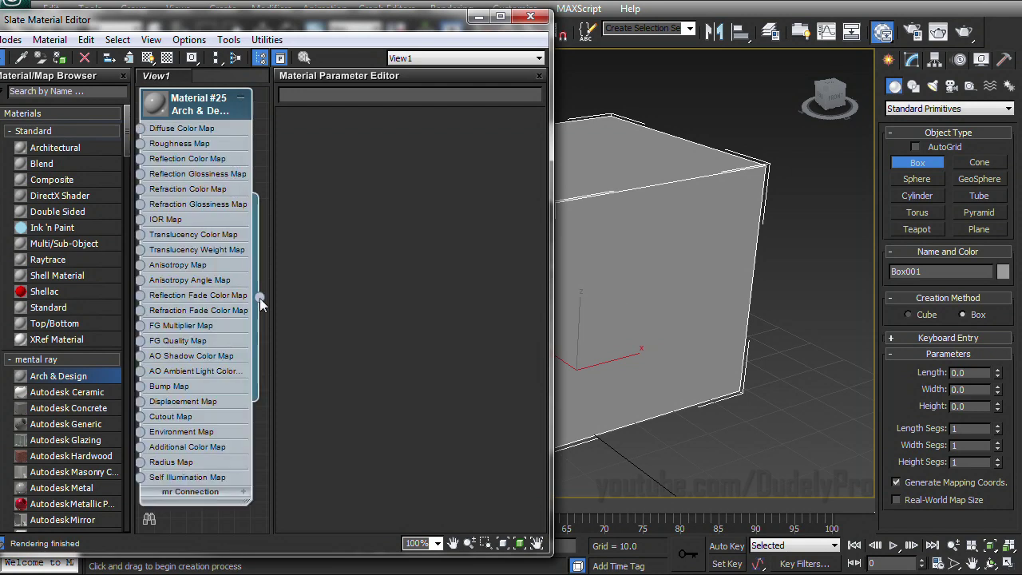
pyautogui.moveTo(260, 298); pyautogui.dragTo(624, 174)
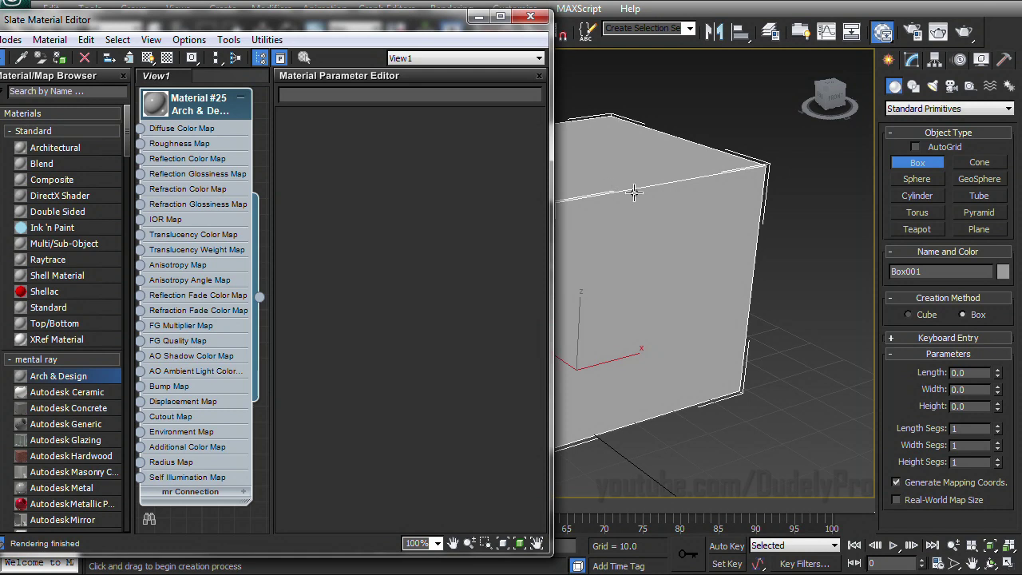
pyautogui.moveTo(633, 192); pyautogui.dragTo(731, 199, button='middle')
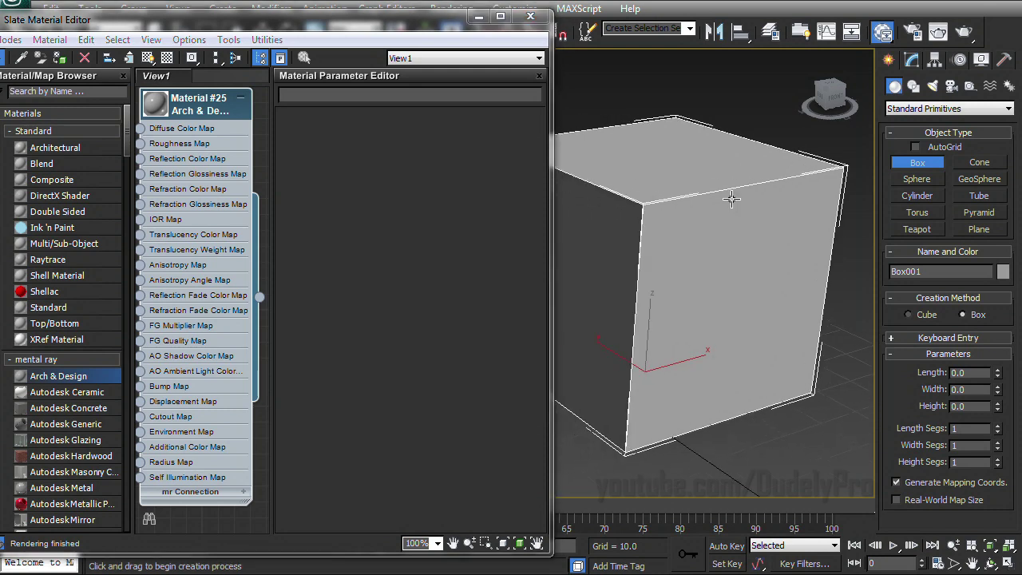
# Open the Arch & Design material's parameters and expand its Special Effects settings
pyautogui.doubleClick(213, 111)
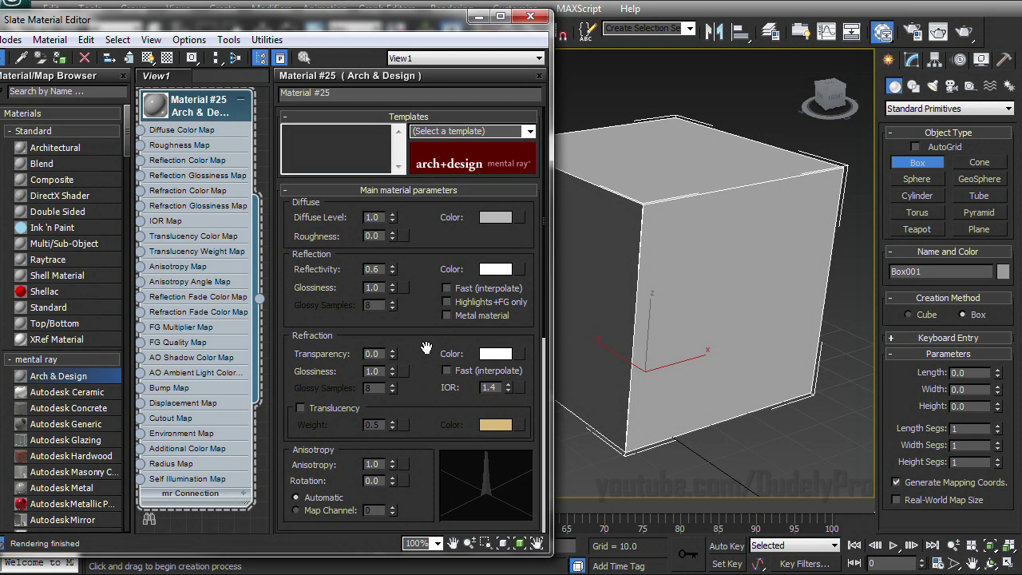
pyautogui.moveTo(426, 355); pyautogui.dragTo(399, 79)
pyautogui.moveTo(421, 233); pyautogui.dragTo(420, 153)
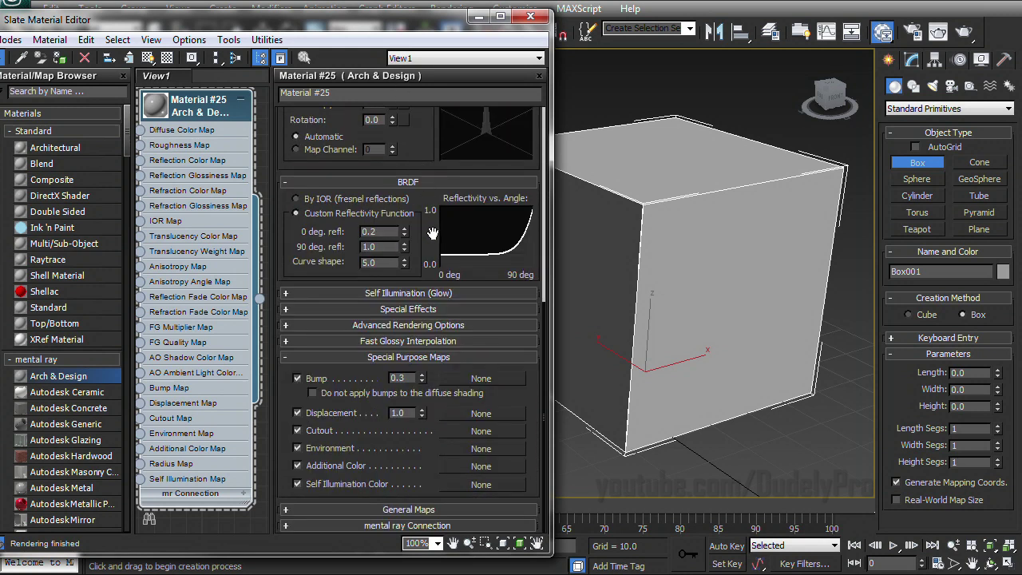
pyautogui.click(421, 310)
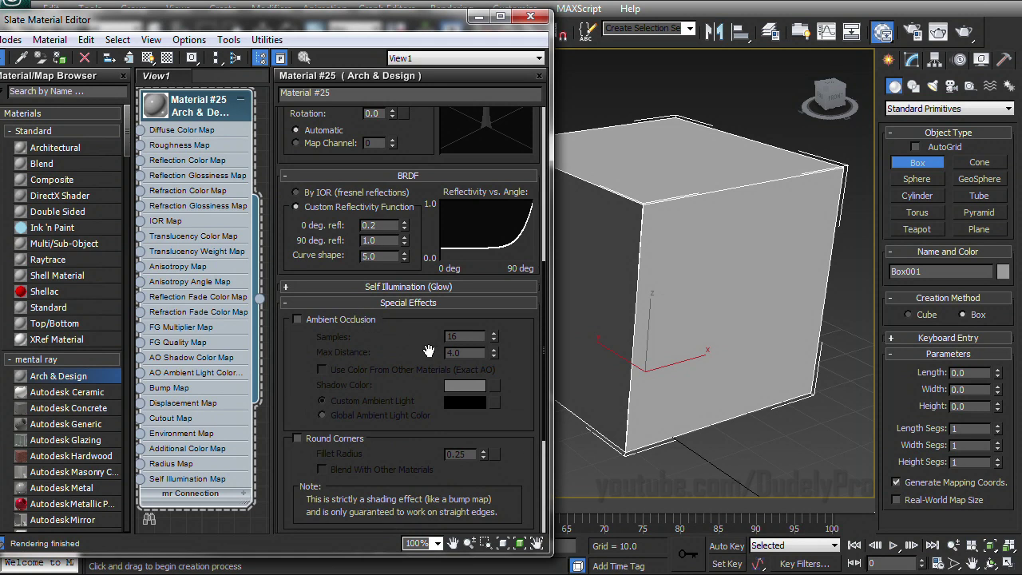
pyautogui.scroll(-2, 420, 288)
pyautogui.scroll(-1, 420, 289)
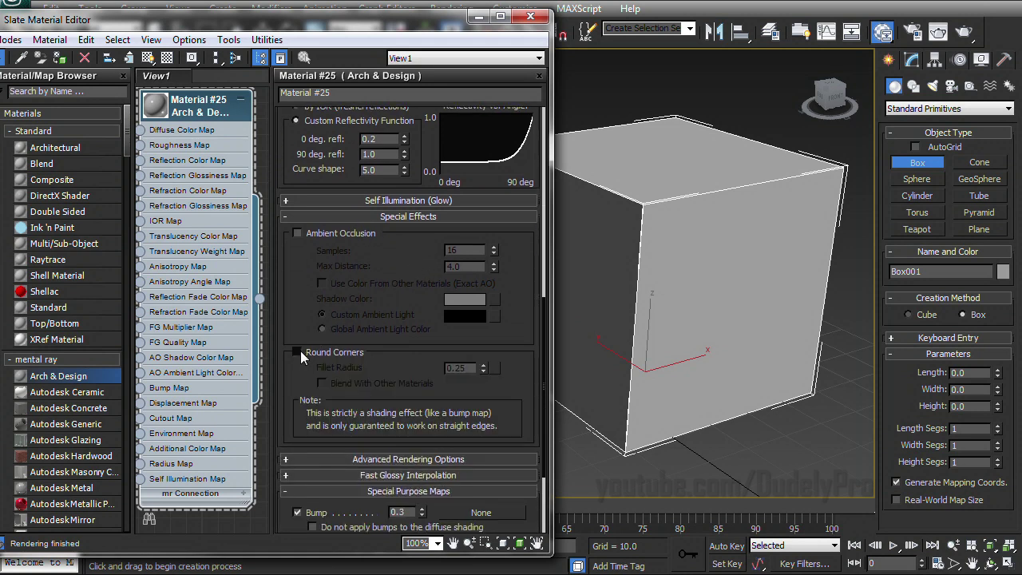
# Enable Round Corners with a fillet radius of 0.75 and test-render the perspective view
pyautogui.click(299, 352)
pyautogui.doubleClick(457, 368)
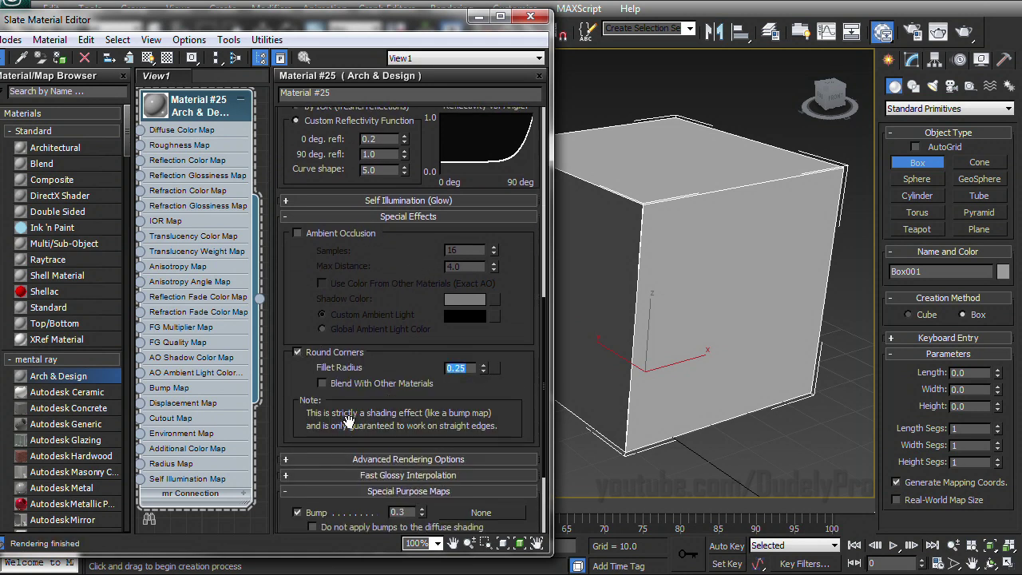
pyautogui.write('.75')
pyautogui.press('Return')
pyautogui.click(964, 32)
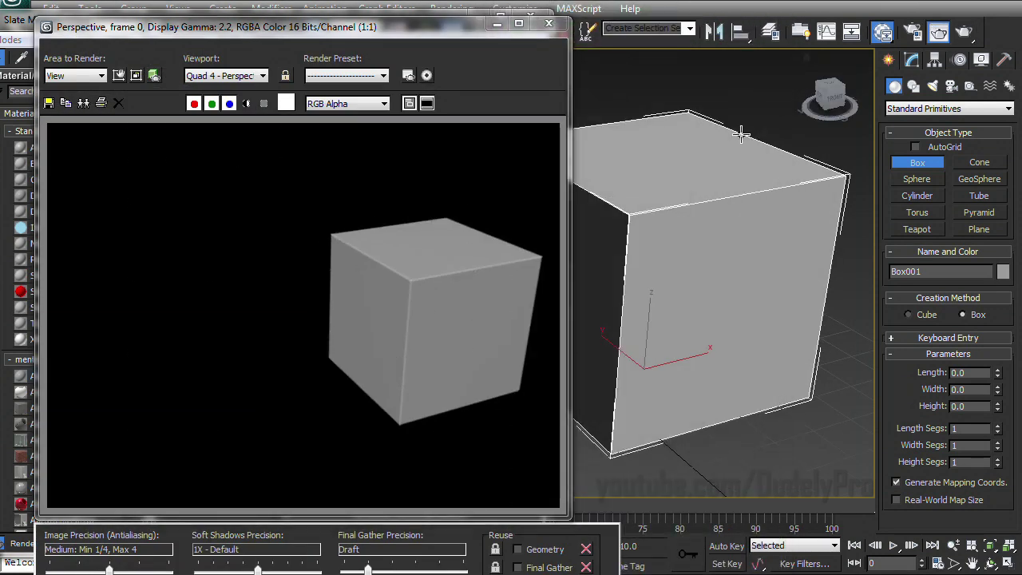
pyautogui.click(563, 29)
# Convert the box to an editable poly and select it as an element to check its polygon count
pyautogui.rightClick(721, 238)
pyautogui.moveTo(772, 387)
pyautogui.click(912, 406)
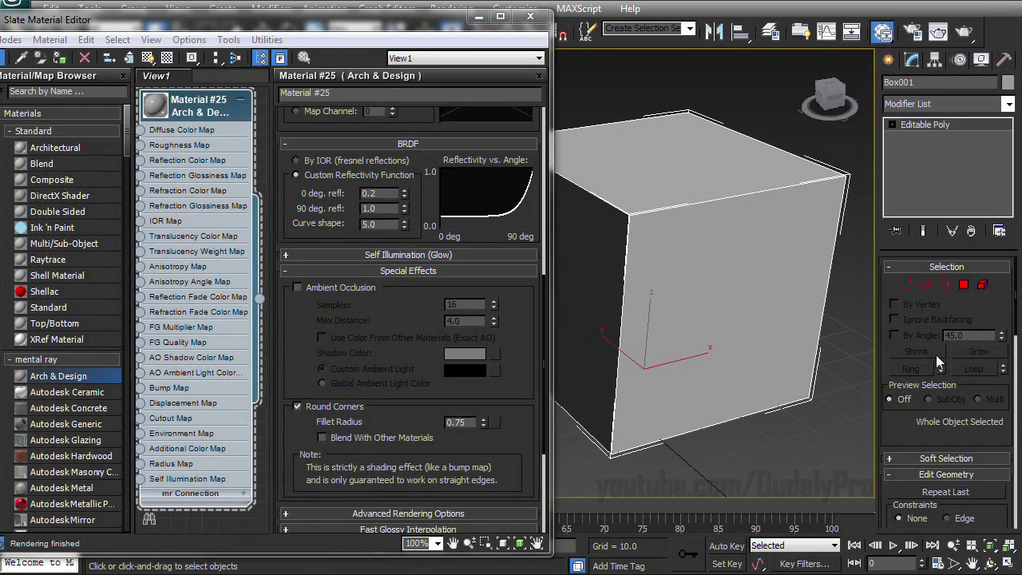
pyautogui.click(983, 285)
pyautogui.click(733, 239)
pyautogui.moveTo(723, 286)
pyautogui.keyDown('alt'); pyautogui.mouseDown(button='middle')
pyautogui.moveTo(721, 272)
pyautogui.moveTo(772, 274)
pyautogui.moveTo(727, 285)
pyautogui.mouseUp(button='middle'); pyautogui.keyUp('alt')
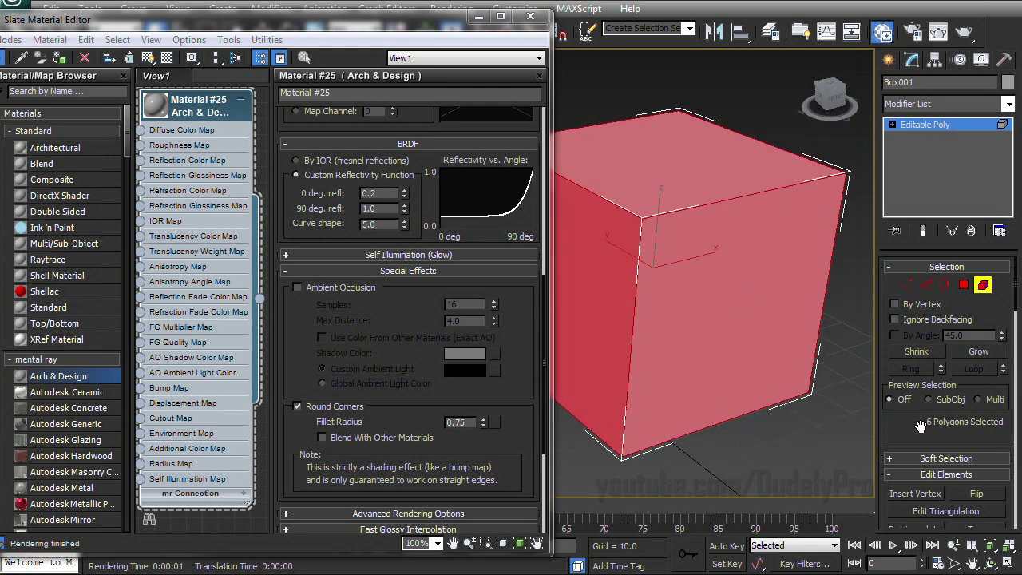
pyautogui.moveTo(943, 436)
pyautogui.mouseDown()
pyautogui.moveTo(947, 422)
pyautogui.moveTo(944, 437)
pyautogui.mouseUp()
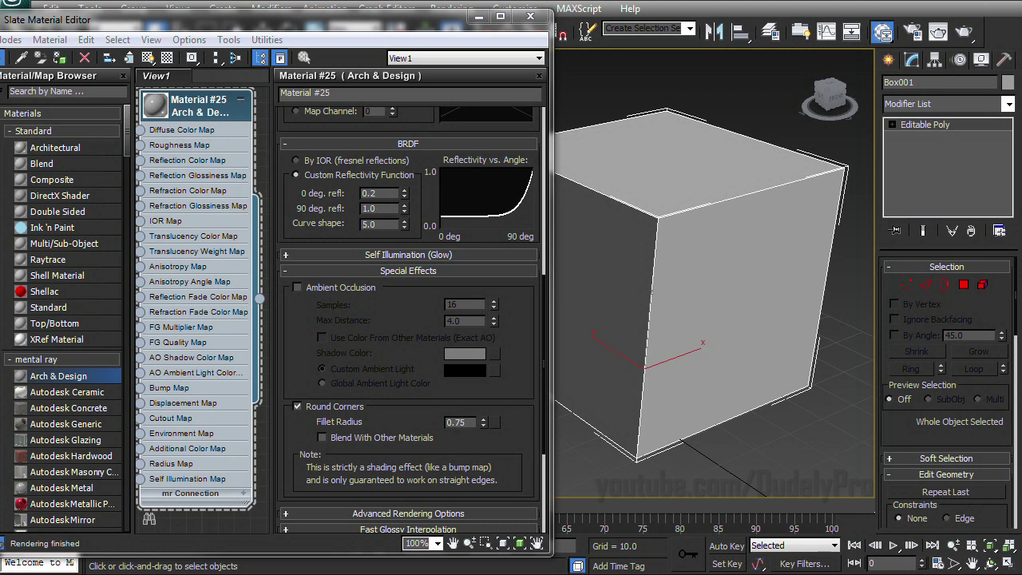
# Create a ground plane around the box and enlarge it to about 1582 long and 1761 wide
pyautogui.click(889, 61)
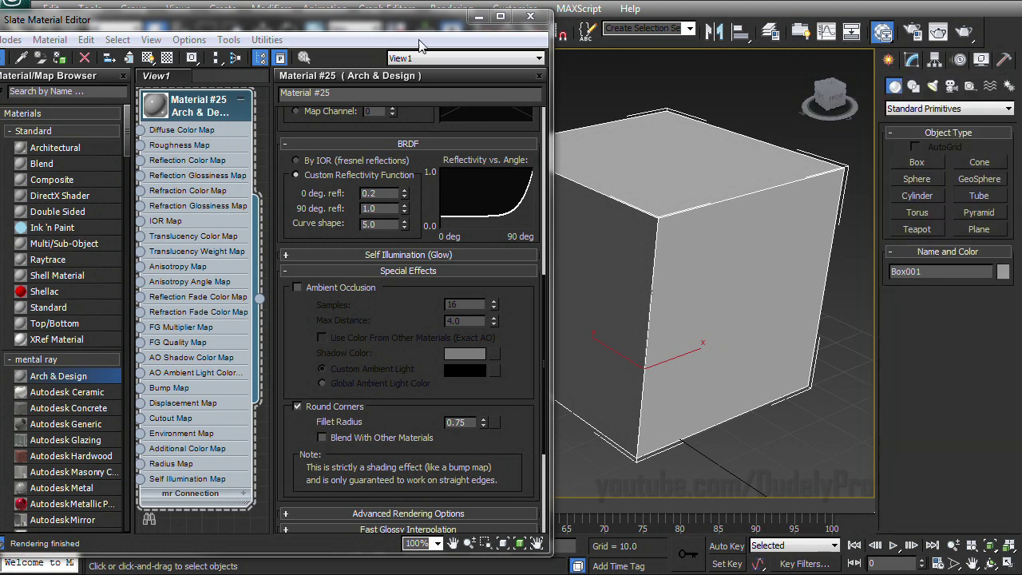
pyautogui.click(479, 16)
pyautogui.click(979, 229)
pyautogui.scroll(-6, 665, 243)
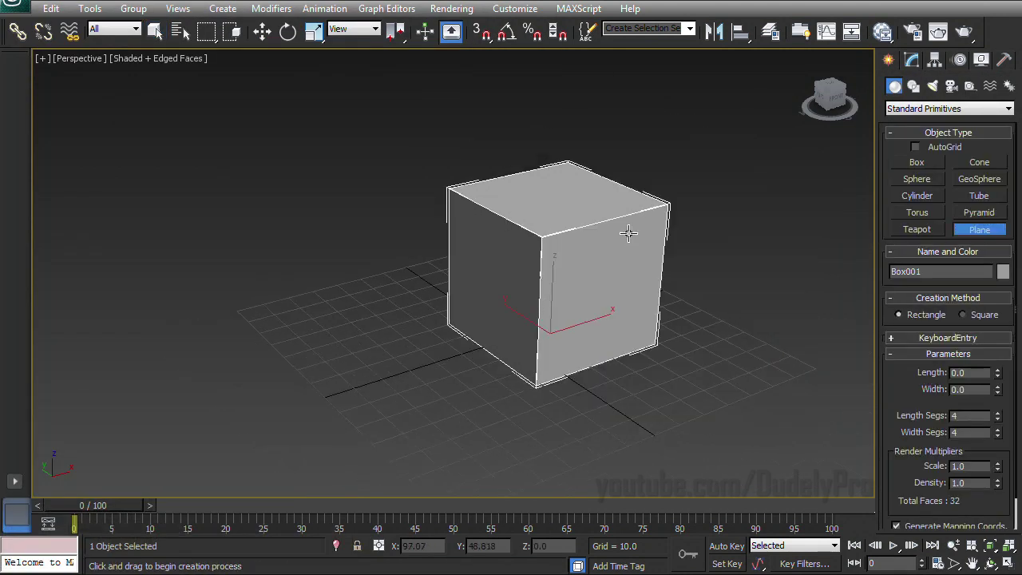
pyautogui.moveTo(78, 140); pyautogui.dragTo(1021, 540)
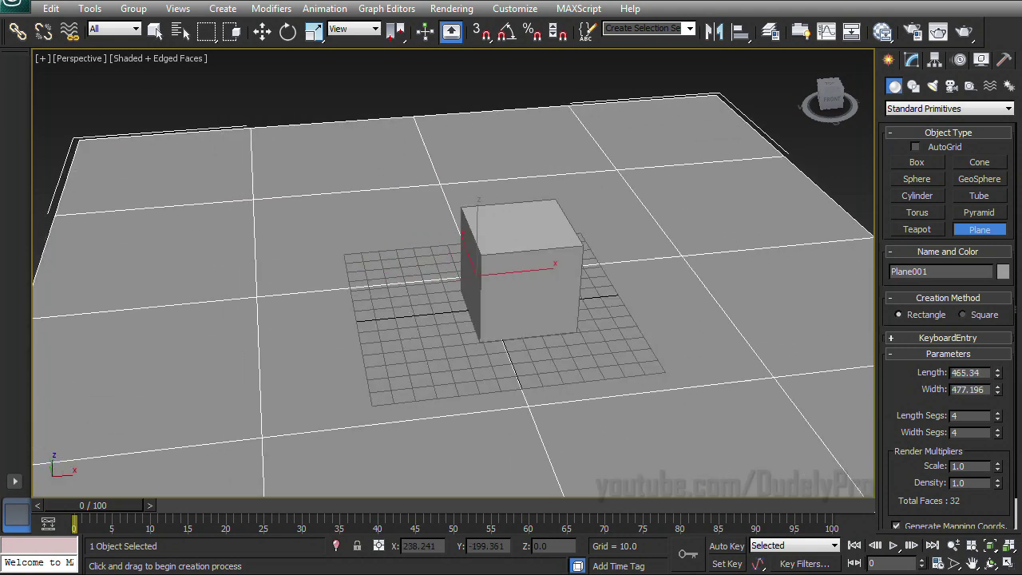
pyautogui.moveTo(996, 374); pyautogui.dragTo(979, 314)
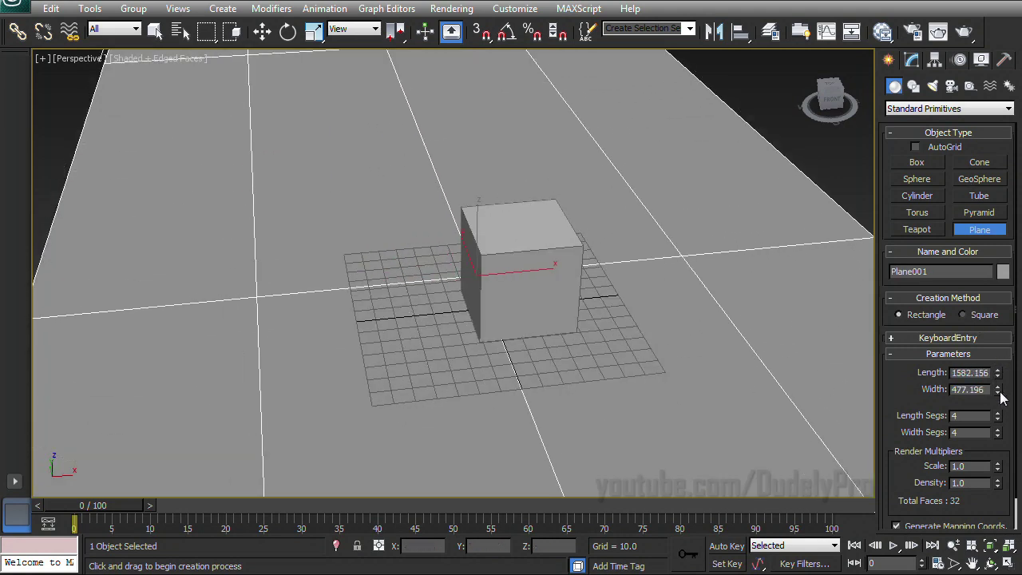
pyautogui.moveTo(997, 390); pyautogui.dragTo(964, 152)
# Assign the round-corner material to the ground plane and lower the box slightly into it, to about Z -2.5
pyautogui.keyDown('alt'); pyautogui.moveTo(623, 284); pyautogui.dragTo(567, 268, button='middle'); pyautogui.keyUp('alt')
pyautogui.scroll(3, 639, 272)
pyautogui.click(883, 32)
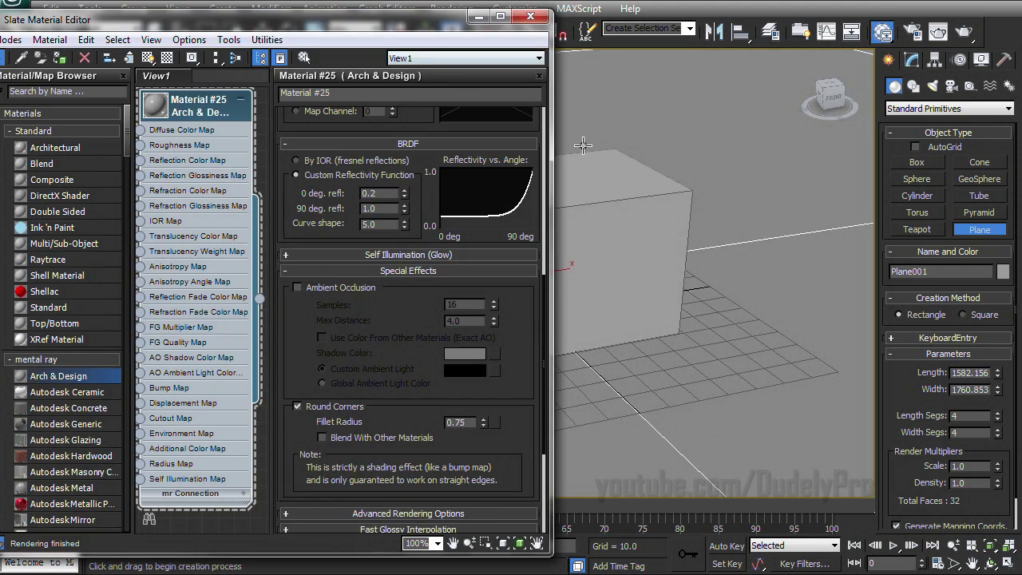
pyautogui.moveTo(675, 214); pyautogui.dragTo(848, 221, button='middle')
pyautogui.moveTo(259, 298); pyautogui.dragTo(614, 128)
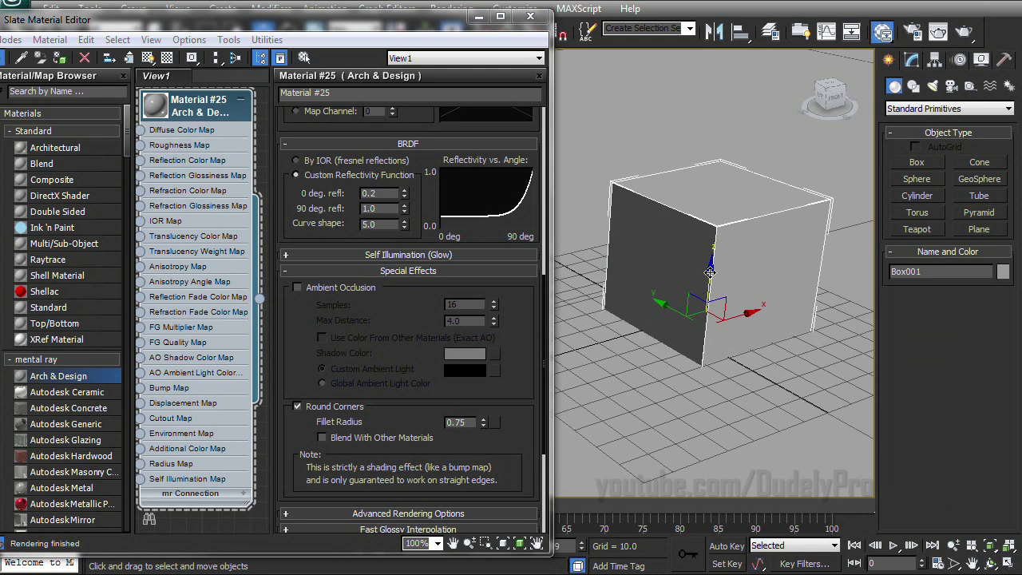
# Render a close-up of the edge where the box meets the ground plane to examine the corner rounding
pyautogui.scroll(3, 710, 269)
pyautogui.moveTo(759, 239); pyautogui.dragTo(606, 203, button='middle')
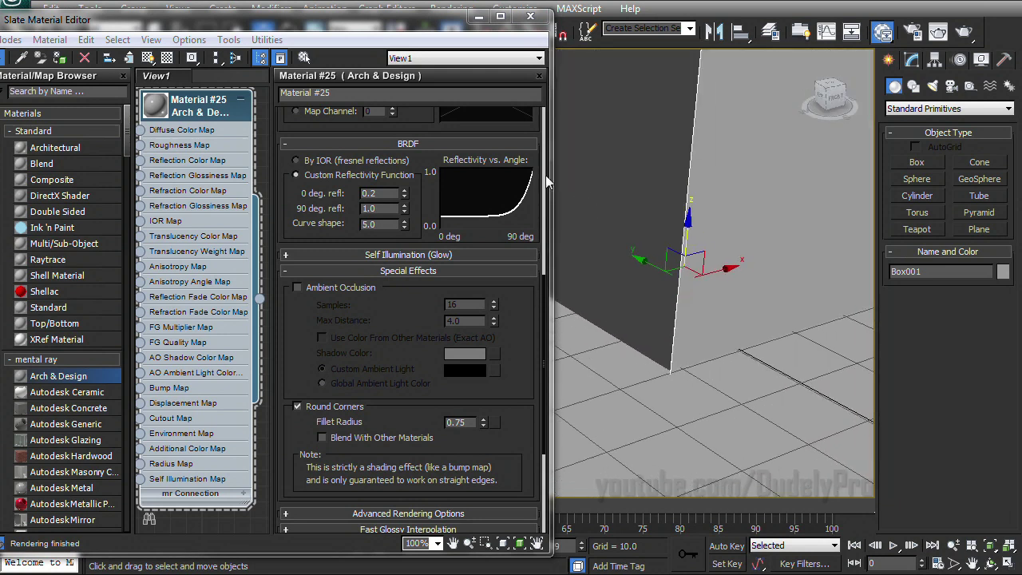
pyautogui.moveTo(629, 203); pyautogui.dragTo(568, 194, button='middle')
pyautogui.click(477, 19)
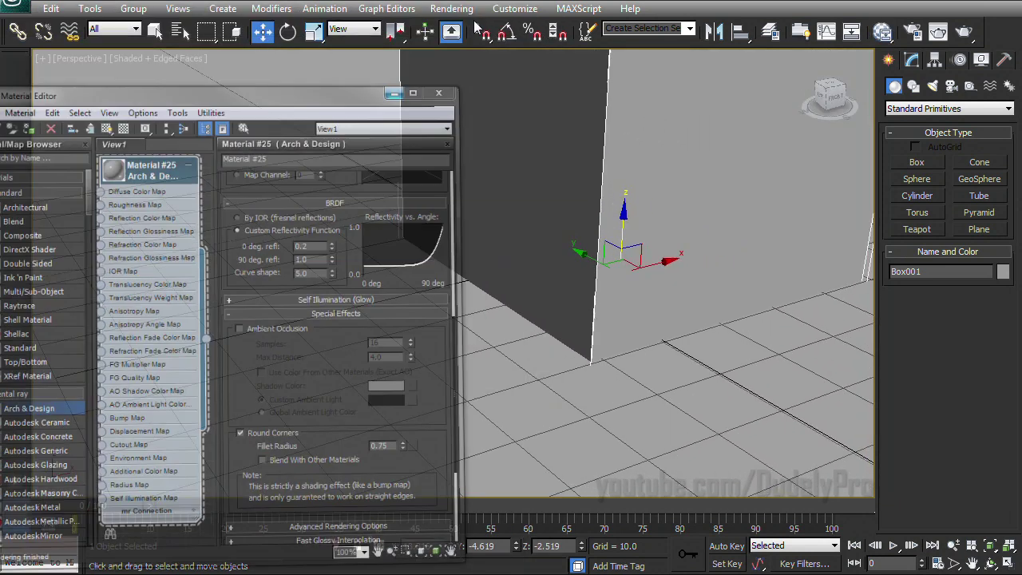
pyautogui.moveTo(719, 232); pyautogui.dragTo(467, 85, button='middle')
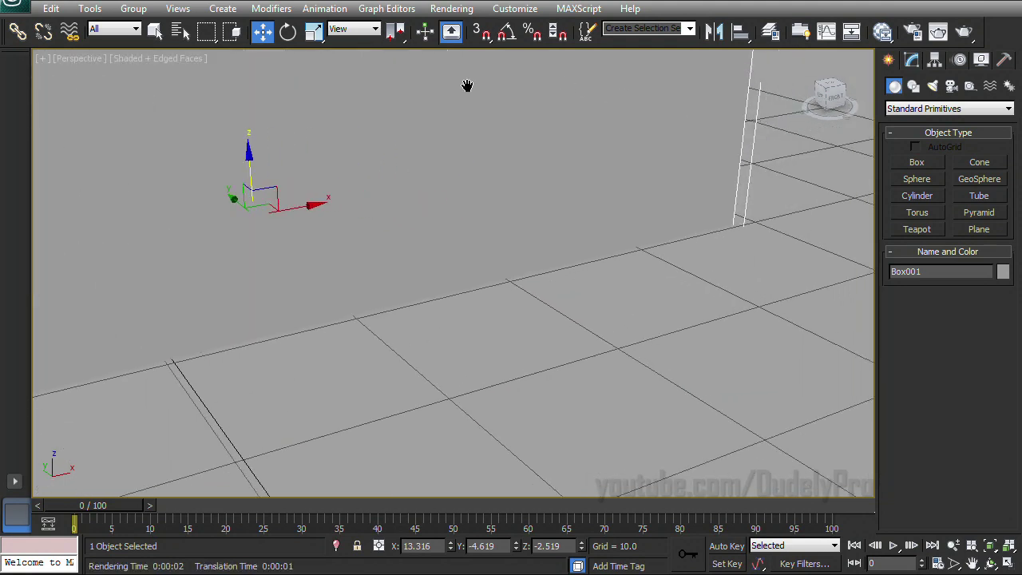
pyautogui.click(964, 32)
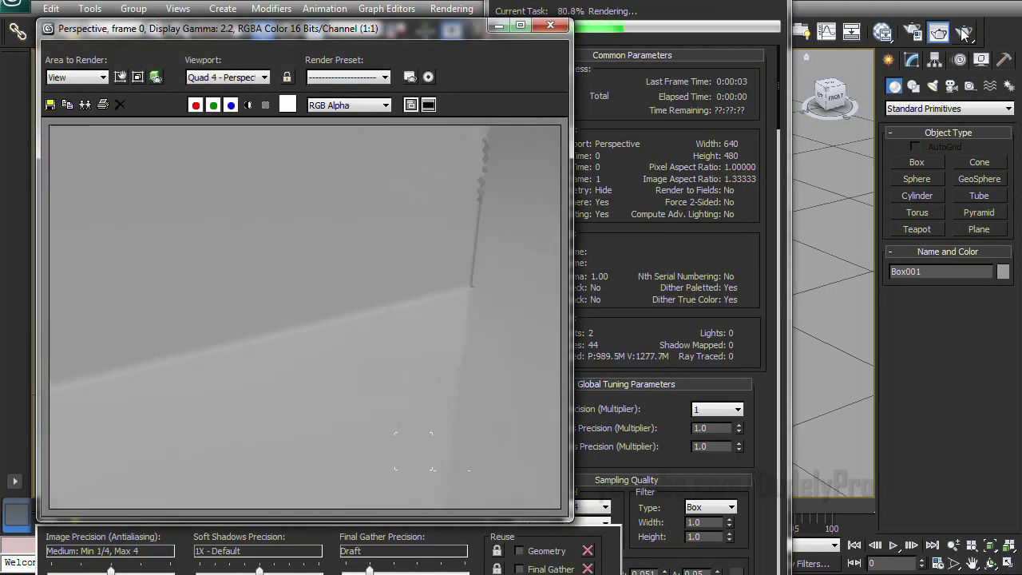
pyautogui.click(556, 31)
# Collapse the first material's node, add a second Arch & Design material below it and open its parameters
pyautogui.scroll(-8, 639, 169)
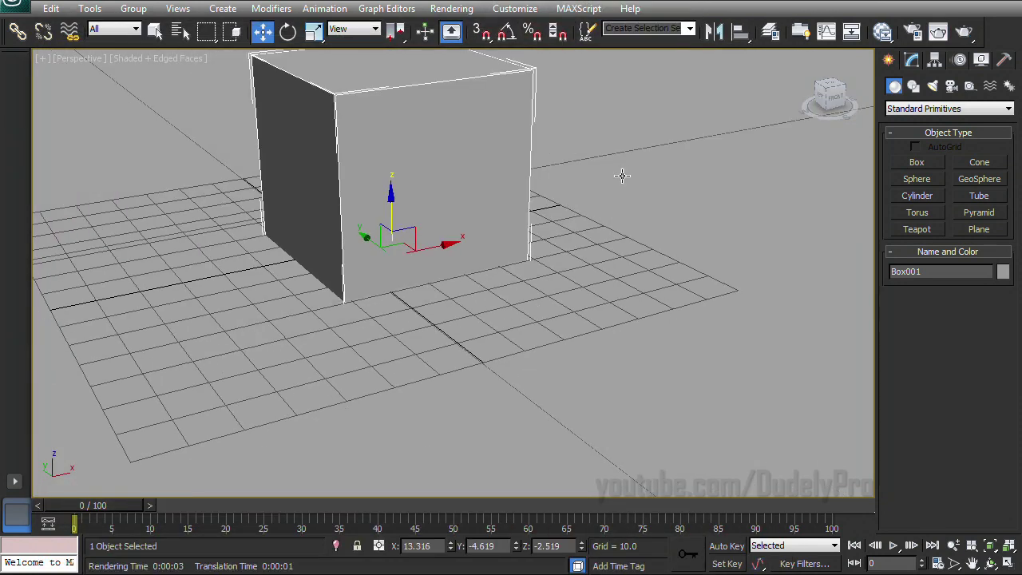
pyautogui.scroll(-3, 514, 248)
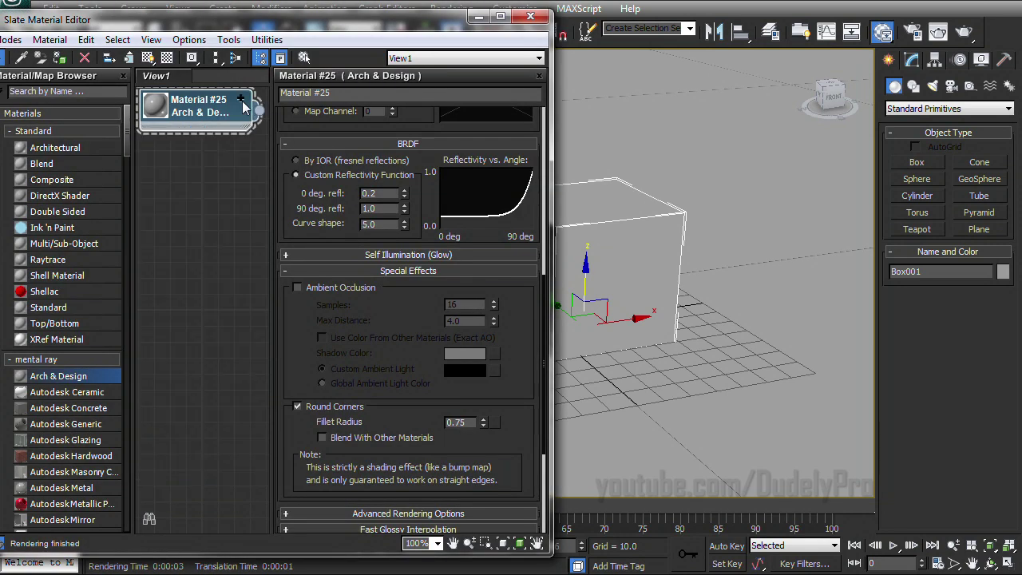
pyautogui.moveTo(160, 307); pyautogui.dragTo(206, 157)
pyautogui.doubleClick(209, 153)
pyautogui.doubleClick(210, 158)
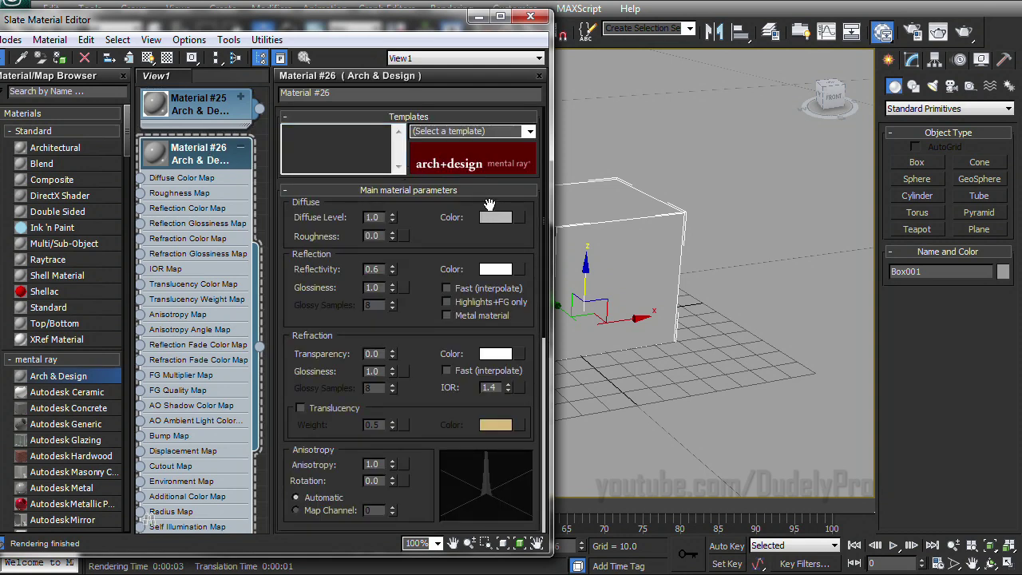
# Apply the Matte Finish template to the second Arch & Design material and set its diffuse color to green with value about 0.734
pyautogui.click(530, 132)
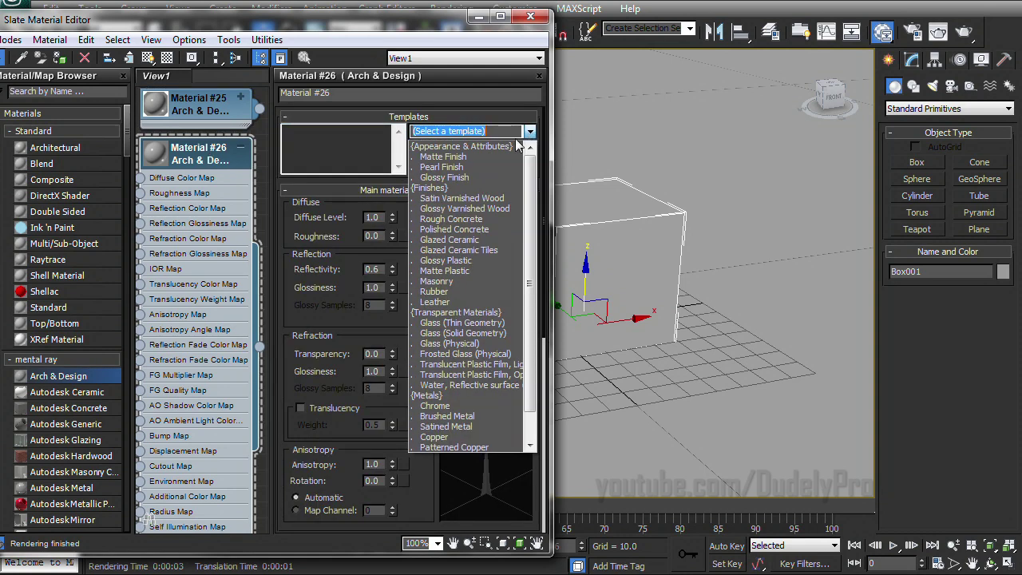
pyautogui.click(460, 153)
pyautogui.moveTo(428, 233); pyautogui.dragTo(430, 219)
pyautogui.click(508, 205)
pyautogui.moveTo(122, 1); pyautogui.dragTo(130, 1)
pyautogui.moveTo(234, 34); pyautogui.dragTo(235, 0)
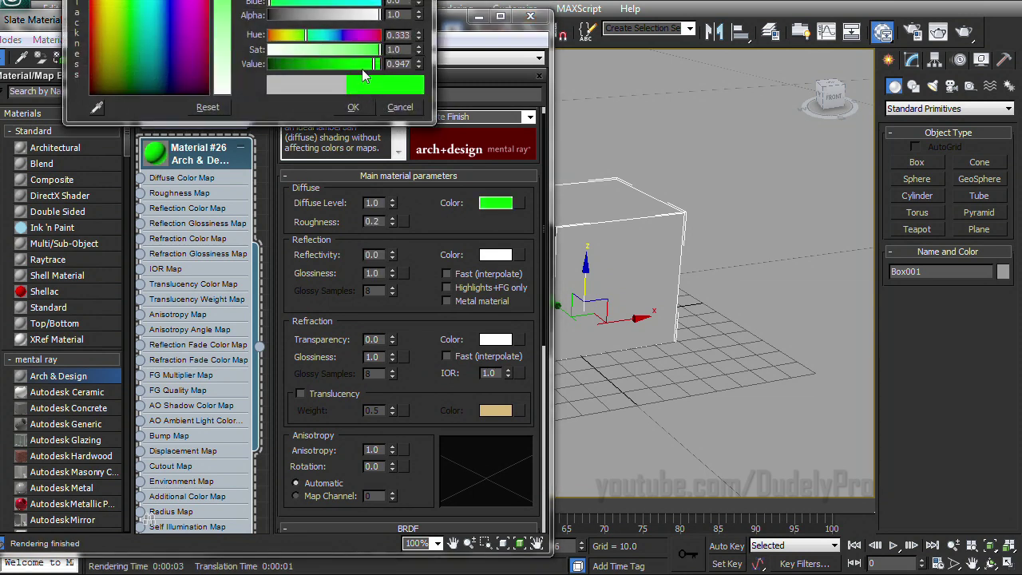
pyautogui.moveTo(363, 68); pyautogui.dragTo(349, 66)
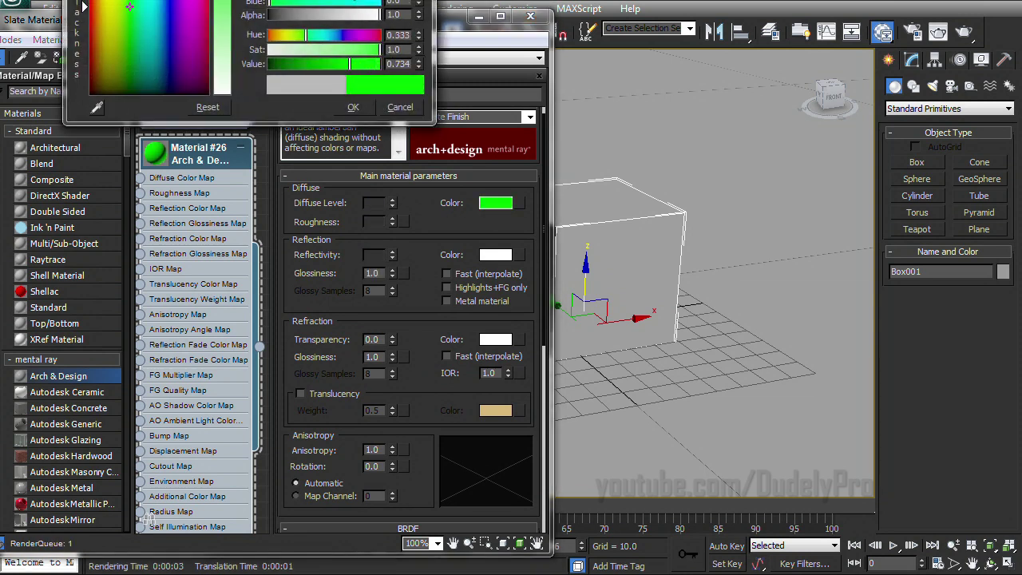
pyautogui.click(353, 106)
# Enable Round Corners in the green material's special effects and set the fillet radius to 0.75
pyautogui.scroll(-5, 434, 332)
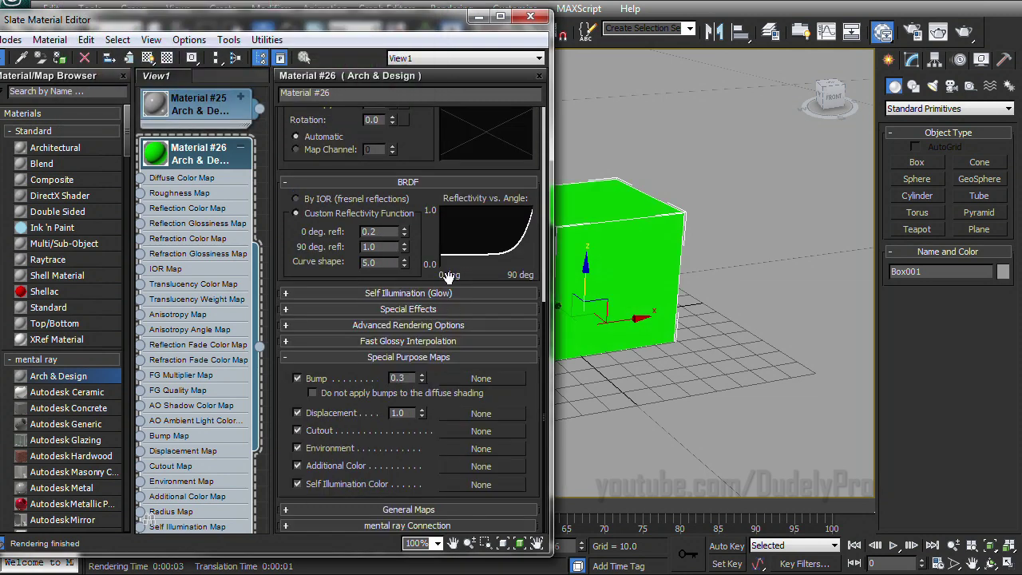
pyautogui.click(425, 310)
pyautogui.scroll(-2, 425, 309)
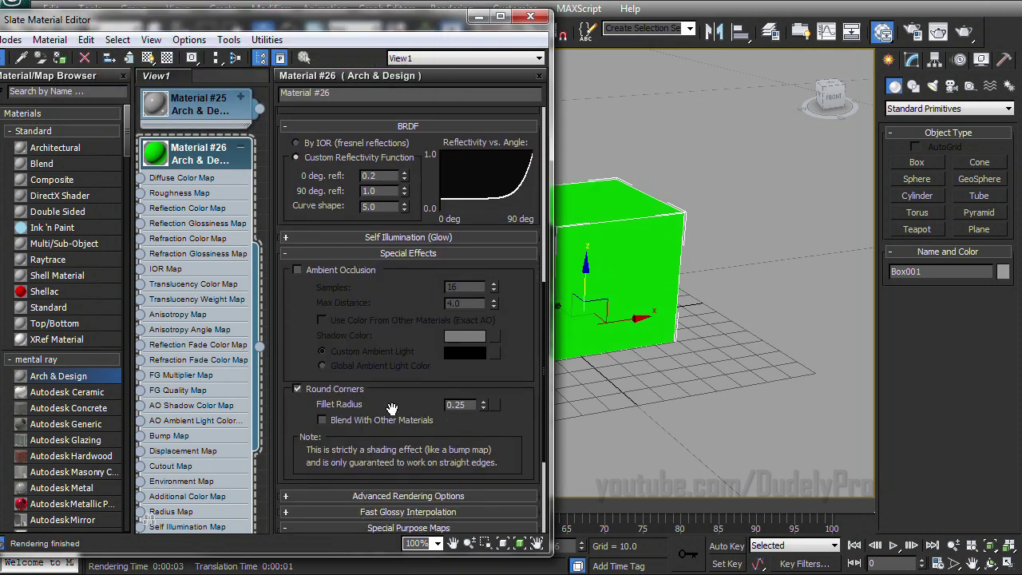
pyautogui.moveTo(468, 405); pyautogui.dragTo(354, 395)
pyautogui.write('.')
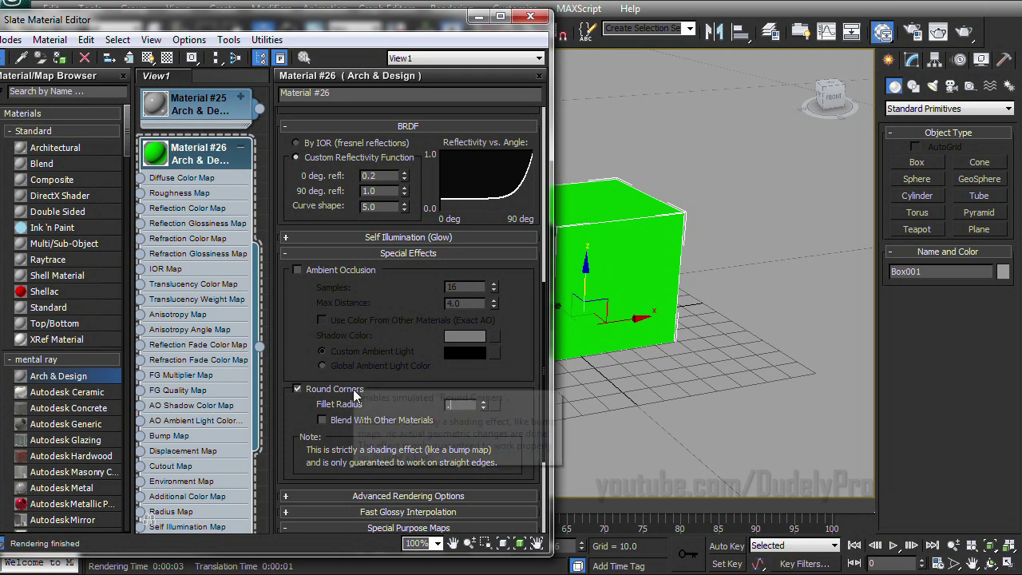
pyautogui.write('75')
pyautogui.press('Return')
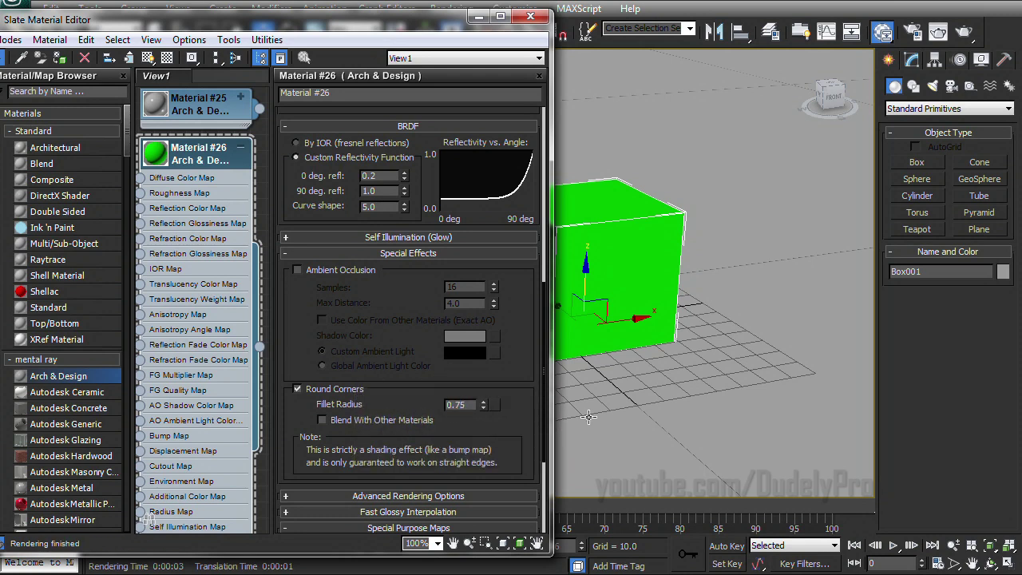
# Render the green box on the ground plane to examine its rounded edges and the contact line
pyautogui.keyDown('alt'); pyautogui.moveTo(589, 416); pyautogui.dragTo(659, 401, button='middle'); pyautogui.keyUp('alt')
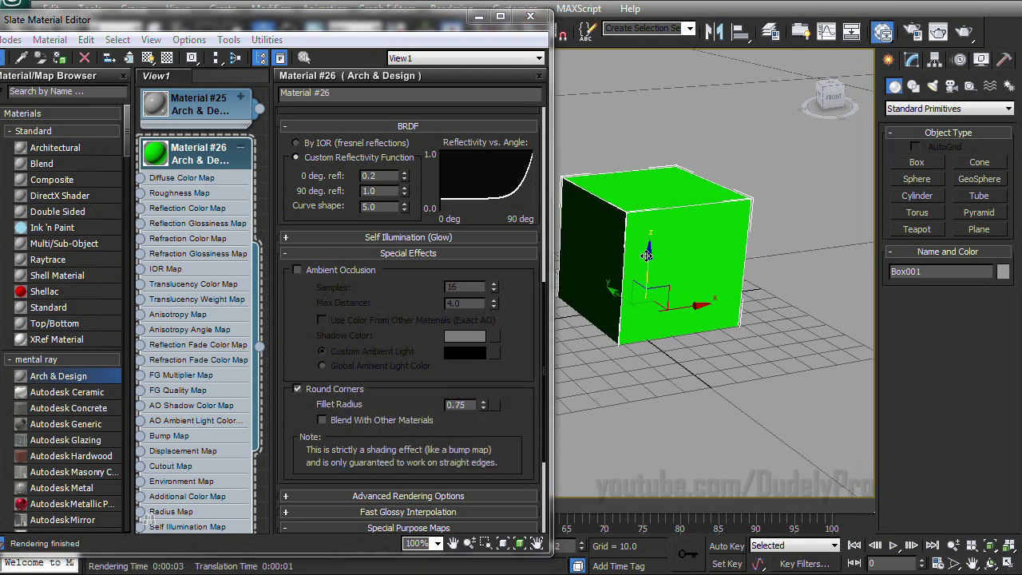
pyautogui.scroll(8, 655, 304)
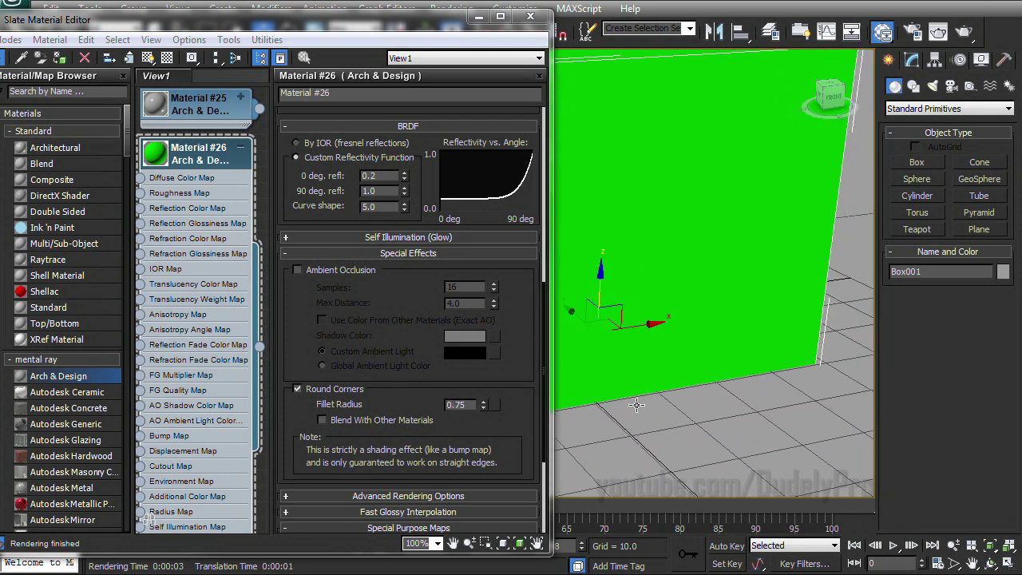
pyautogui.moveTo(637, 405); pyautogui.dragTo(694, 398, button='middle')
pyautogui.click(965, 34)
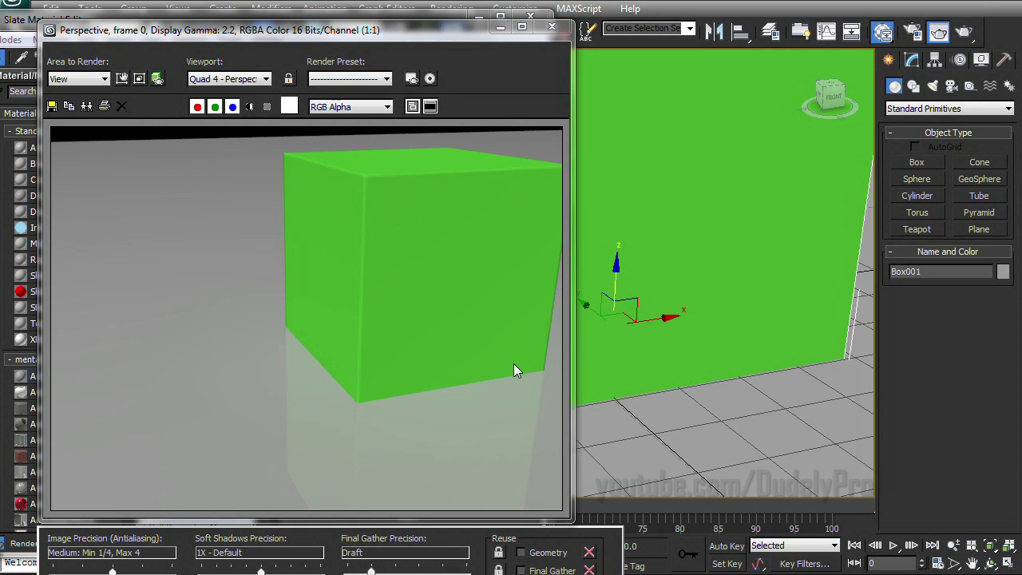
pyautogui.click(557, 28)
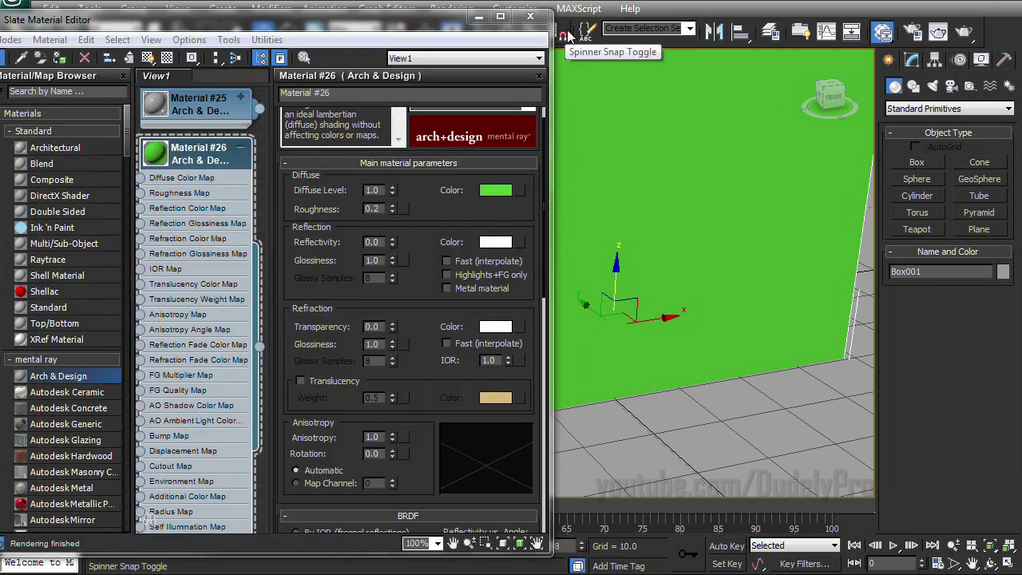
# Turn on Blend With Other Materials for the round corners of both the green and the grey material
pyautogui.scroll(-5, 413, 323)
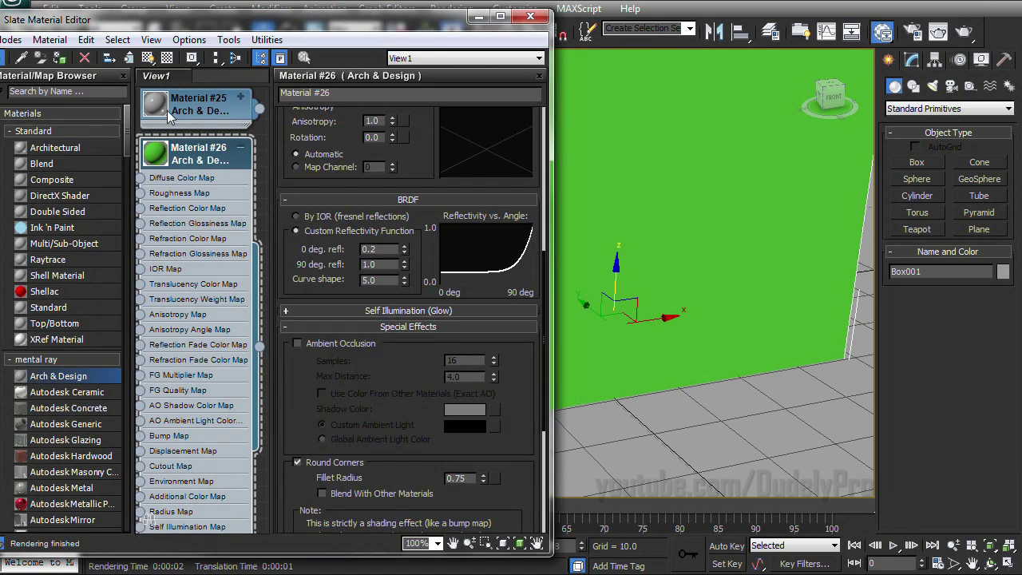
pyautogui.scroll(-3, 413, 385)
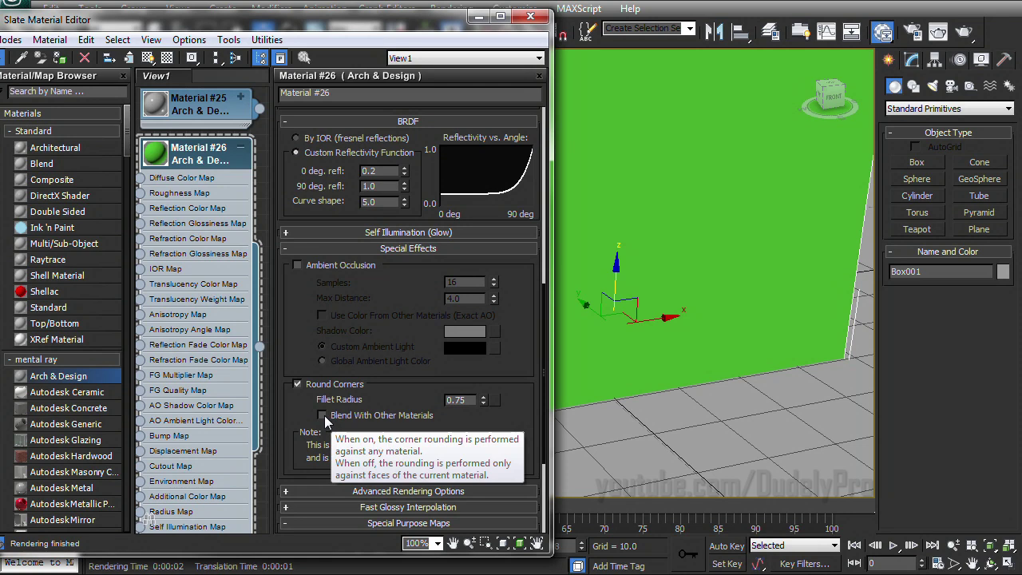
pyautogui.click(323, 417)
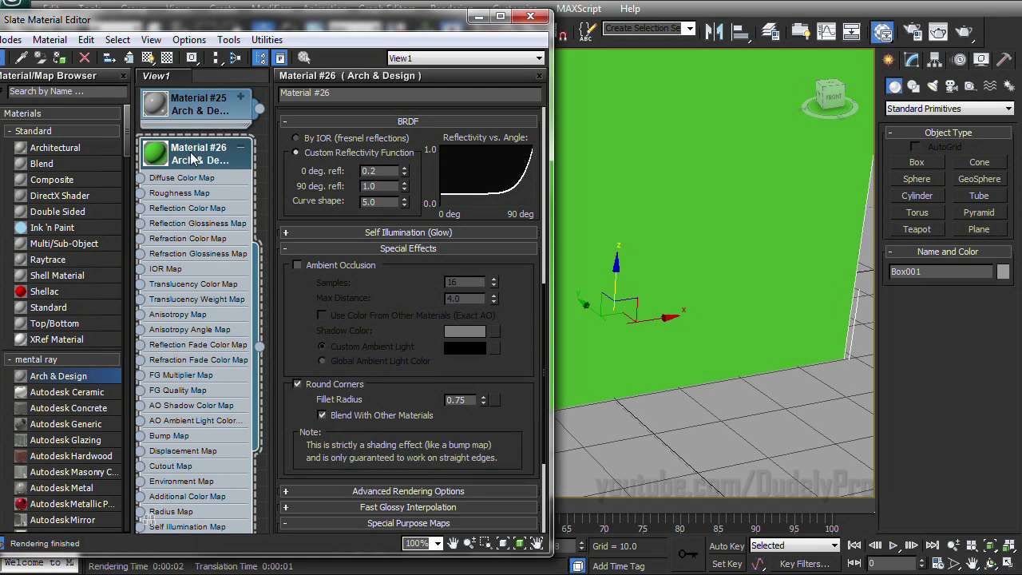
pyautogui.click(240, 148)
pyautogui.doubleClick(217, 114)
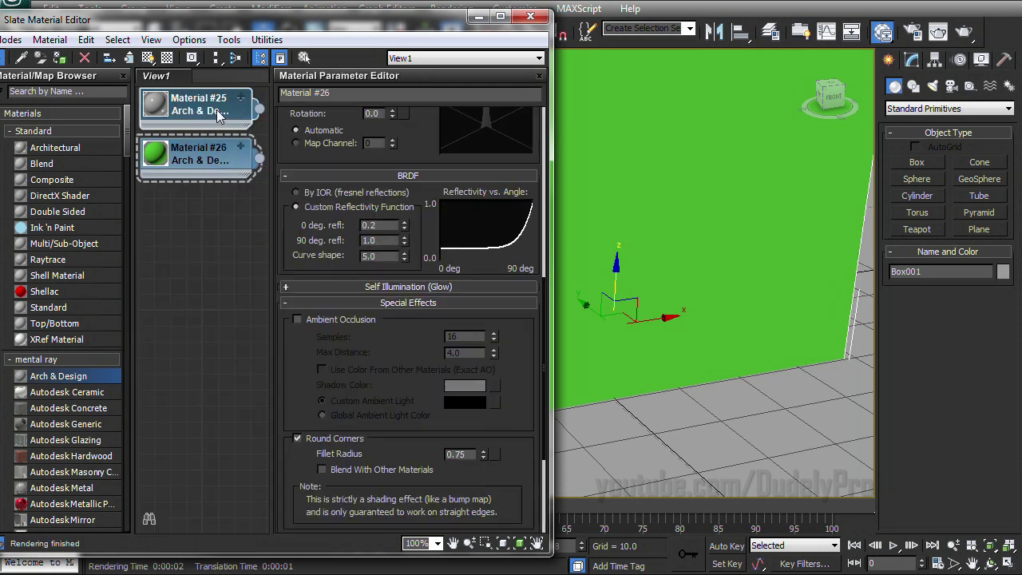
pyautogui.scroll(-3, 413, 288)
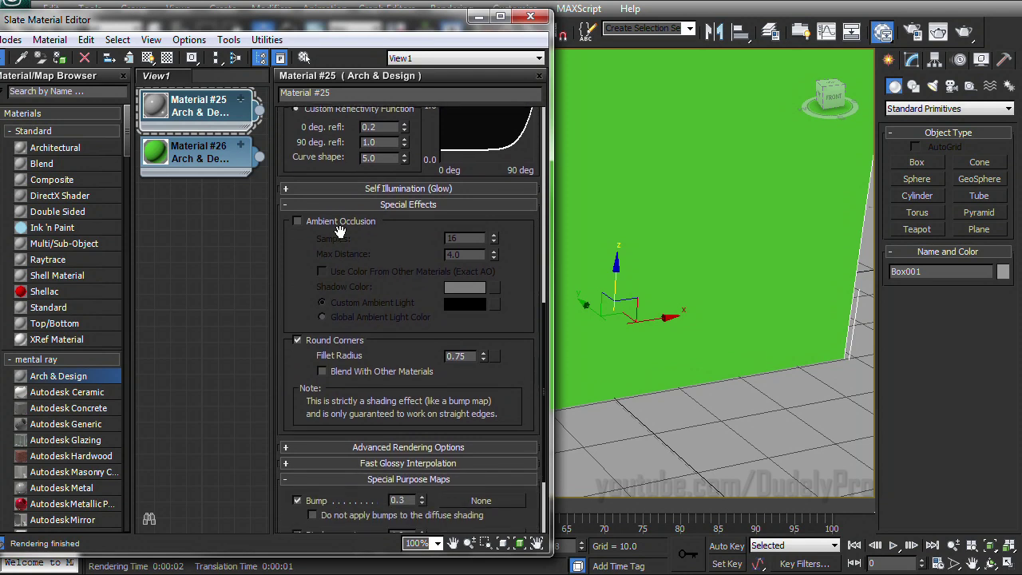
# Render the box again, including a close-up of its lower corner, to examine the blended edge, and close the render and material windows
pyautogui.click(939, 32)
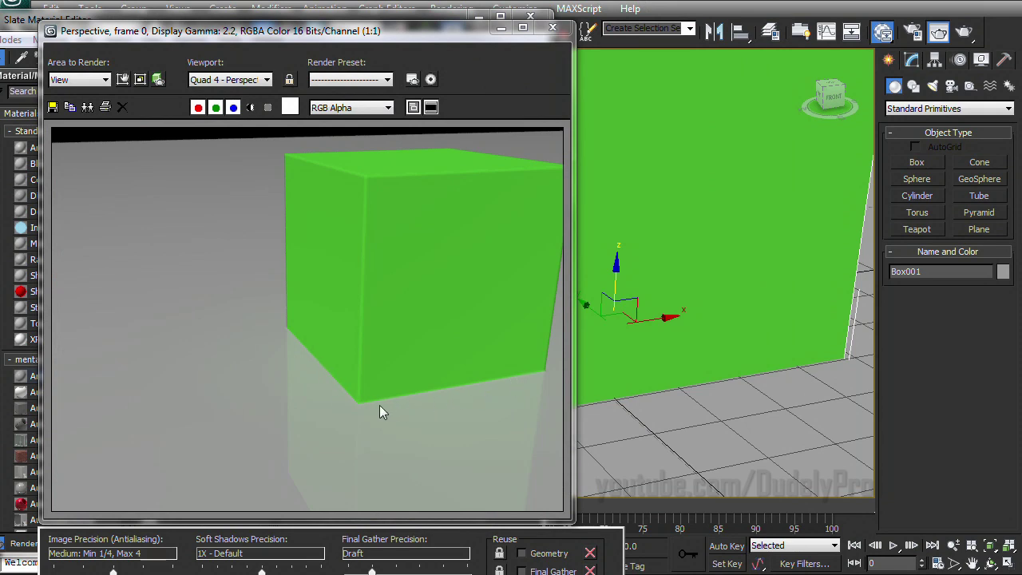
pyautogui.click(963, 34)
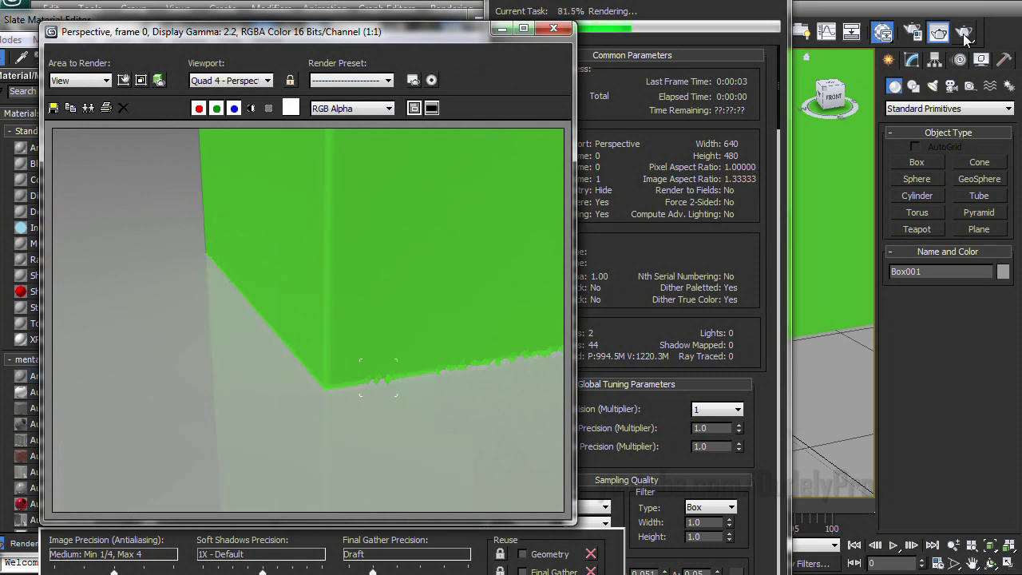
pyautogui.click(553, 29)
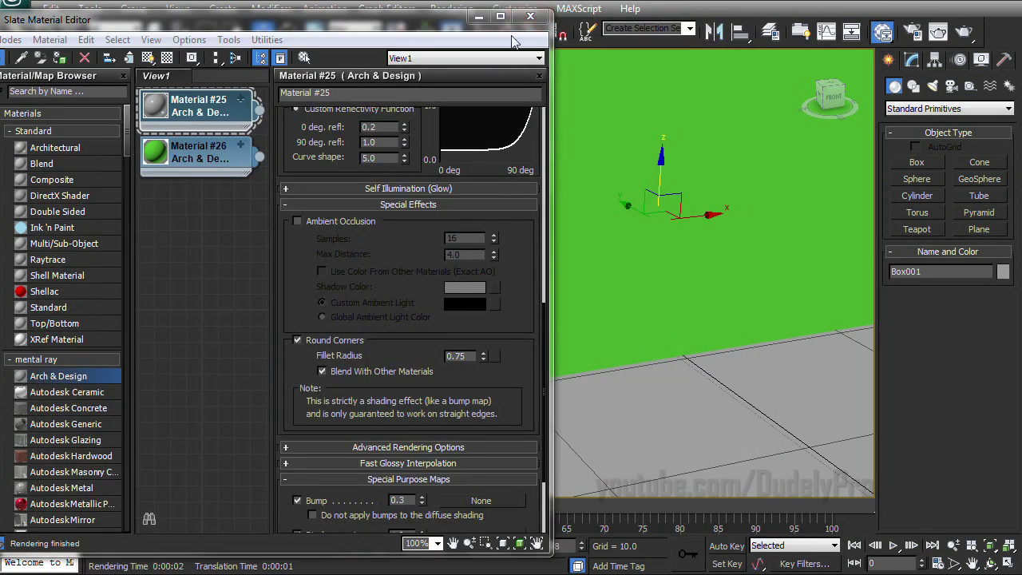
pyautogui.click(530, 16)
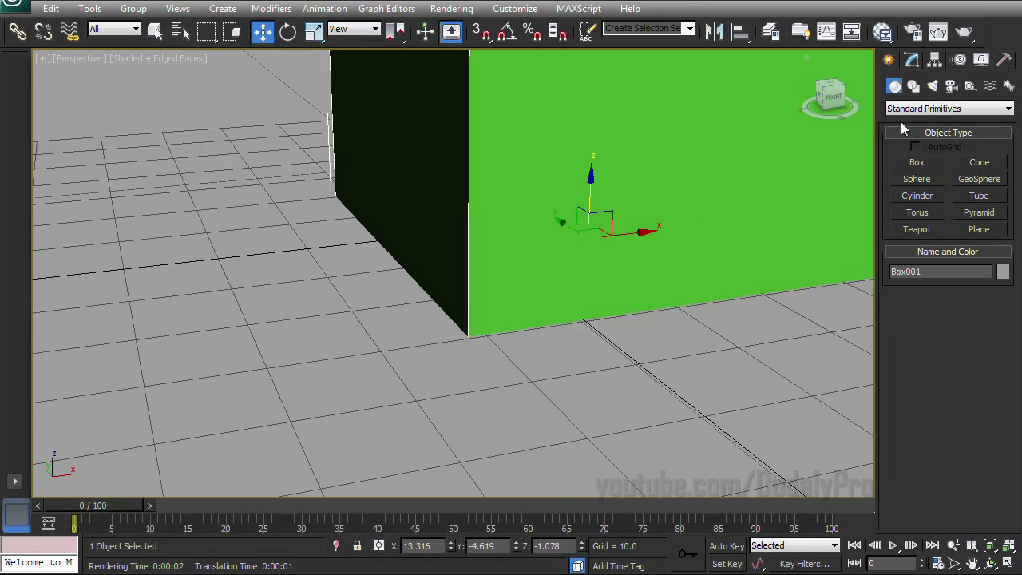
# Create a text spline reading PRO in Agency FB Bold, size 100, on the ground in front of the box
pyautogui.click(913, 86)
pyautogui.click(917, 241)
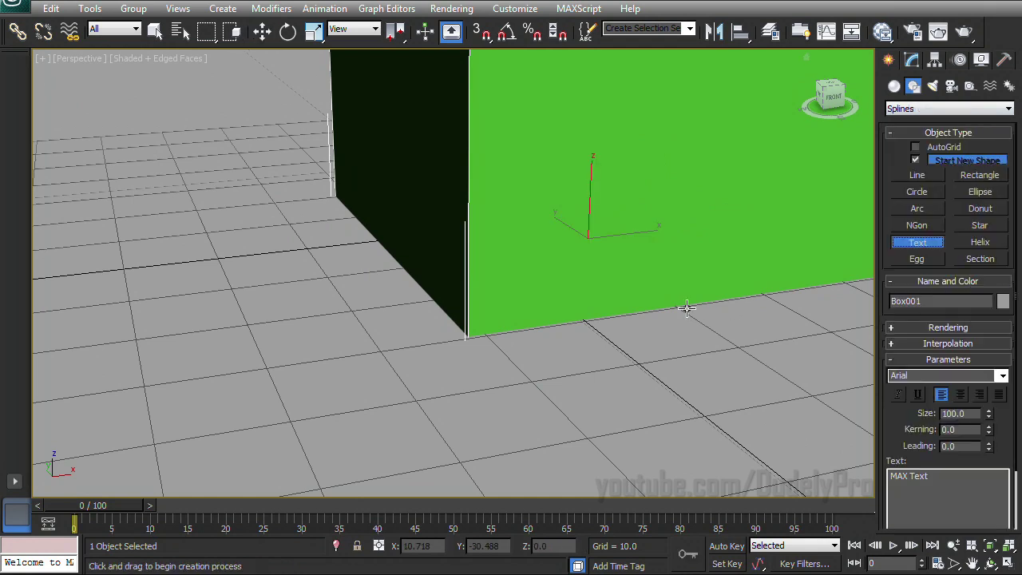
pyautogui.scroll(-2, 682, 306)
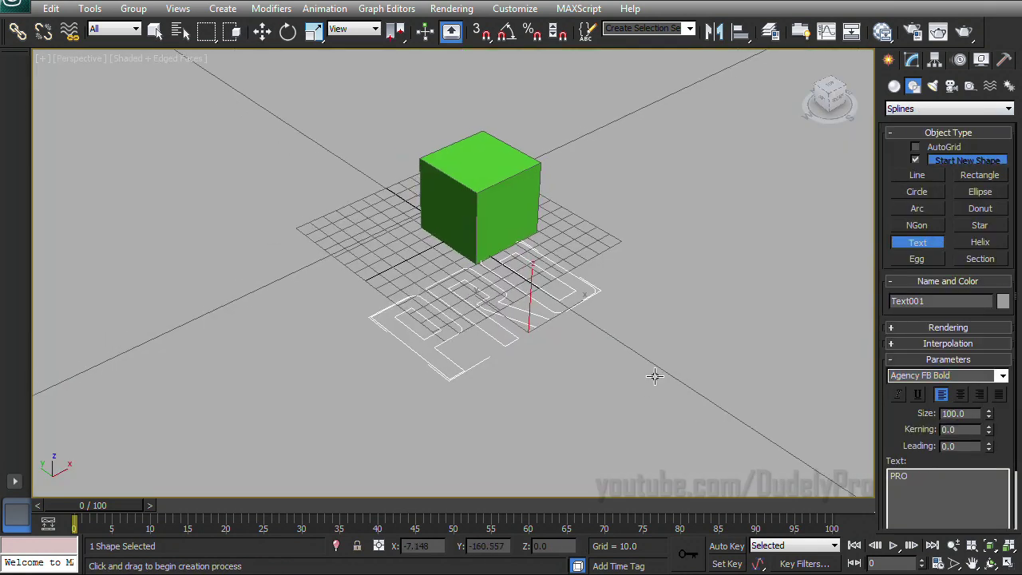
pyautogui.press('w')
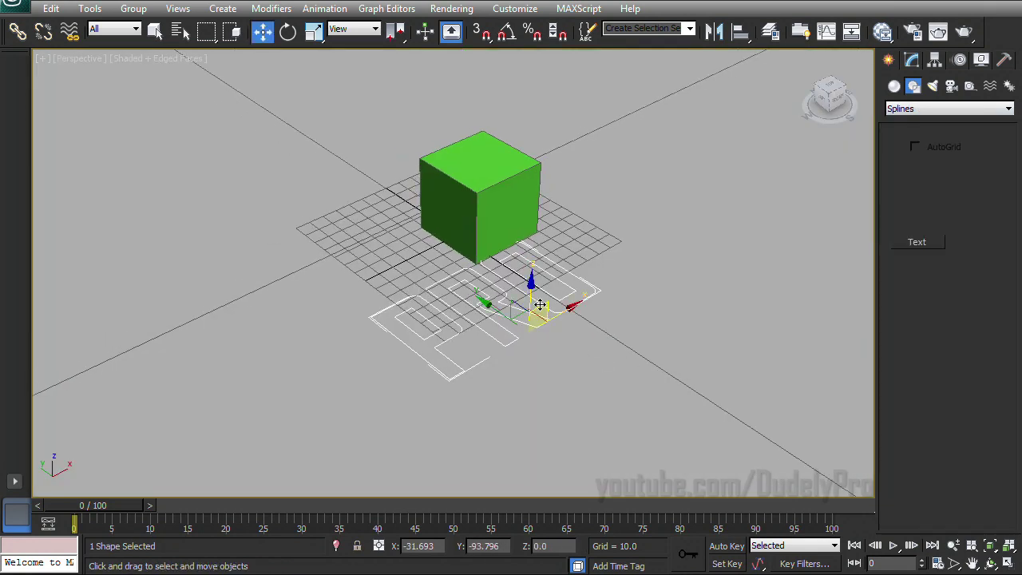
# Add an Extrude modifier to the PRO text with an amount of 11
pyautogui.click(912, 61)
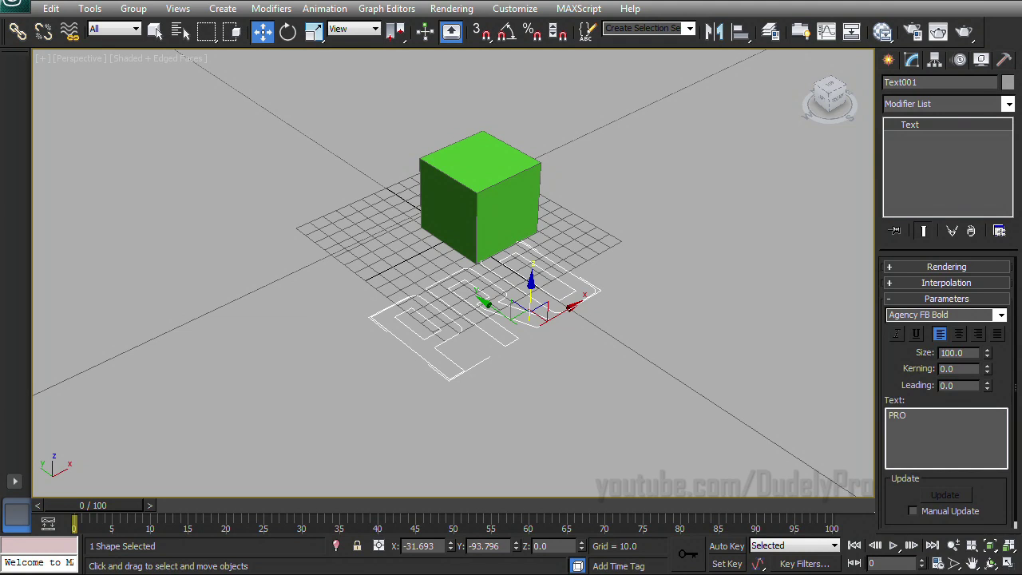
pyautogui.click(1010, 105)
pyautogui.press('e')
pyautogui.press('x')
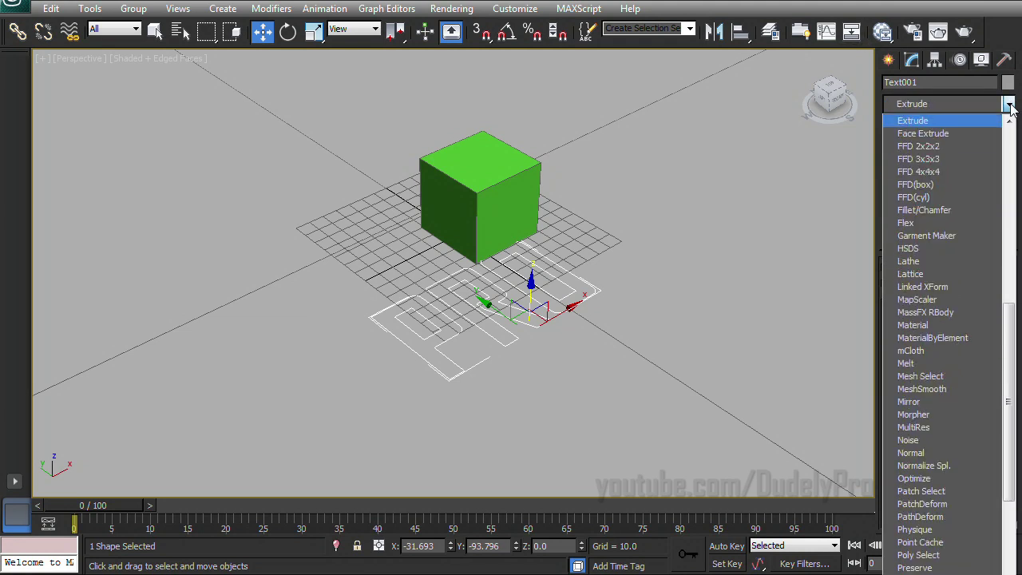
pyautogui.press('Return')
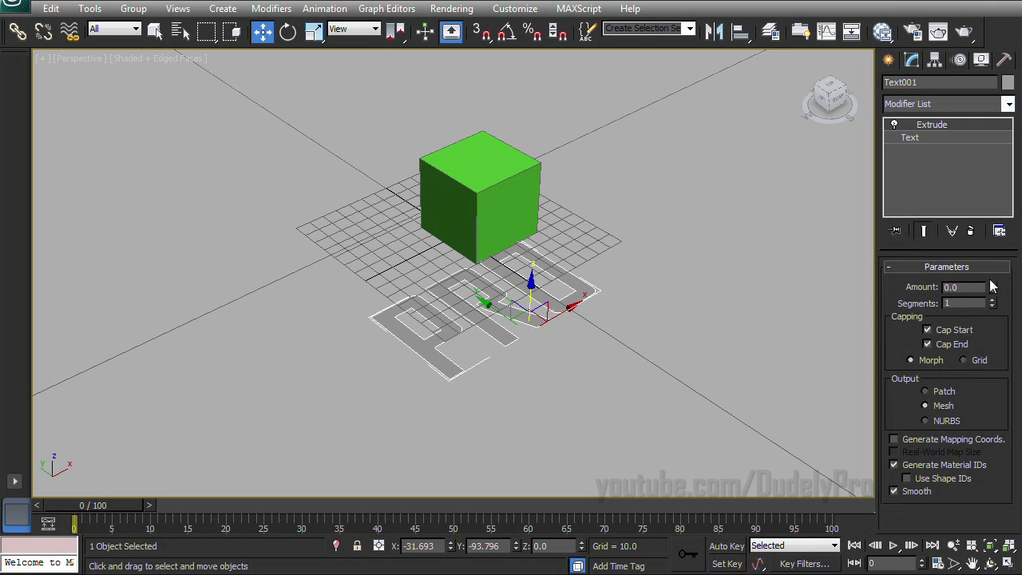
pyautogui.moveTo(993, 291); pyautogui.dragTo(993, 266)
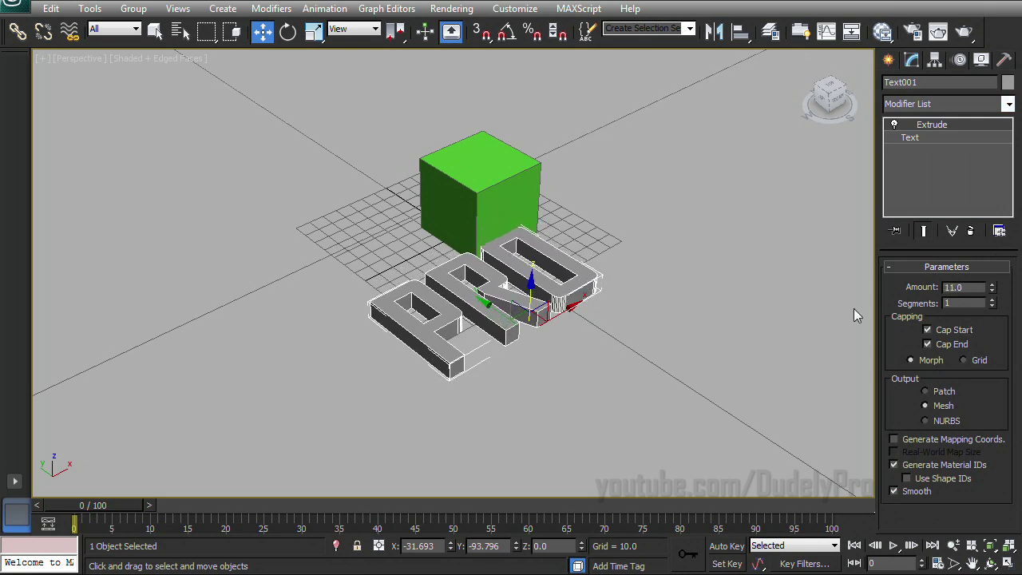
# Render a close-up of the extruded PRO letters to examine their sharp edges
pyautogui.scroll(8, 637, 376)
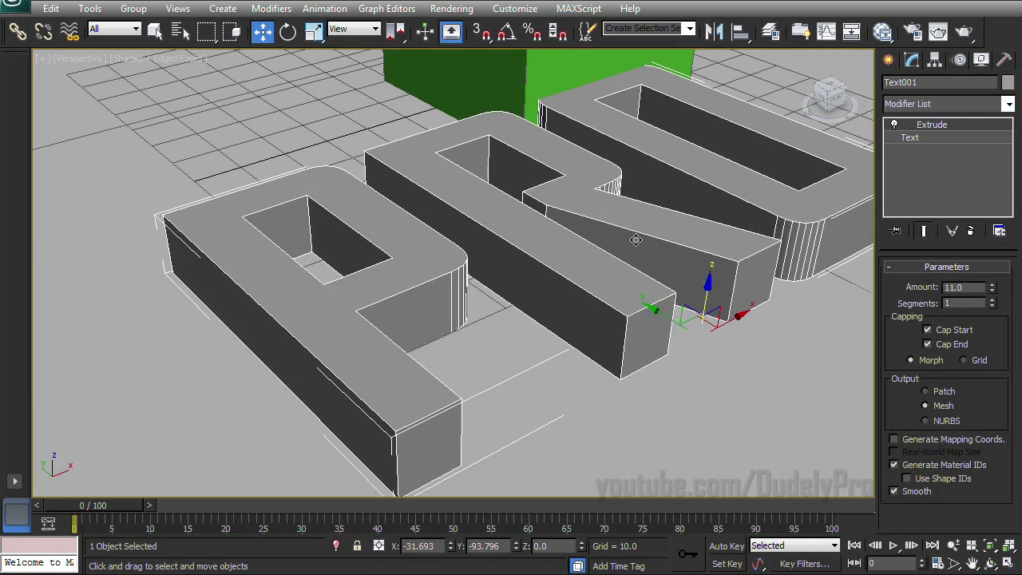
pyautogui.scroll(5, 636, 234)
pyautogui.click(964, 32)
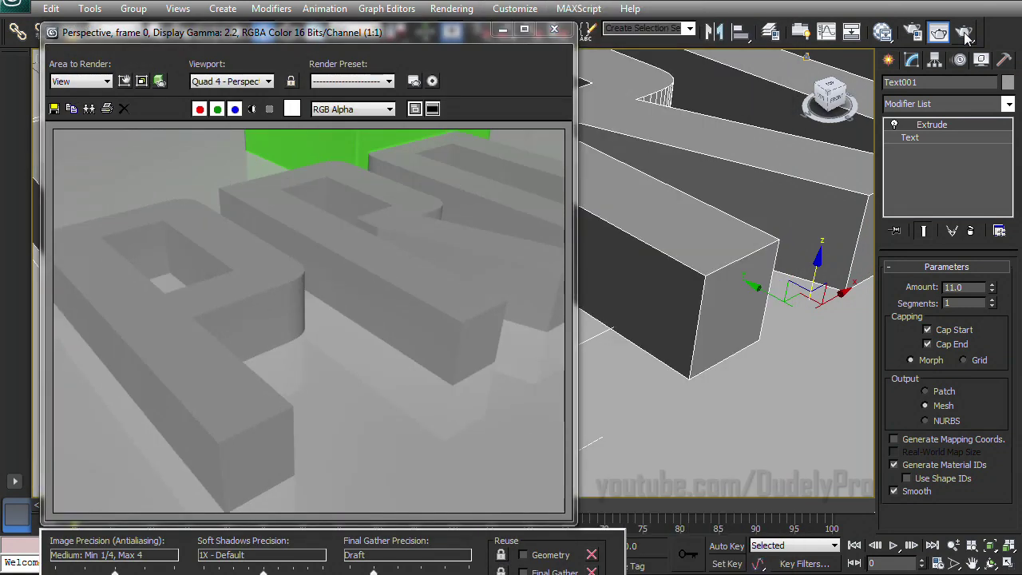
pyautogui.click(554, 29)
# Try smoothing the extruded text with a TurboSmooth modifier and raise its iterations
pyautogui.click(1009, 104)
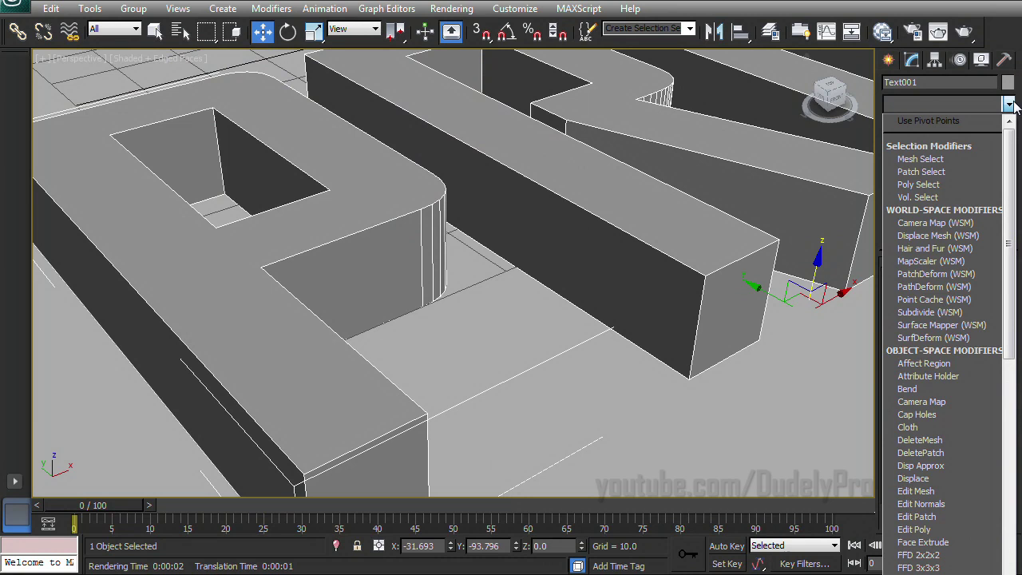
pyautogui.scroll(-9, 1012, 108)
pyautogui.scroll(-6, 958, 320)
pyautogui.click(924, 477)
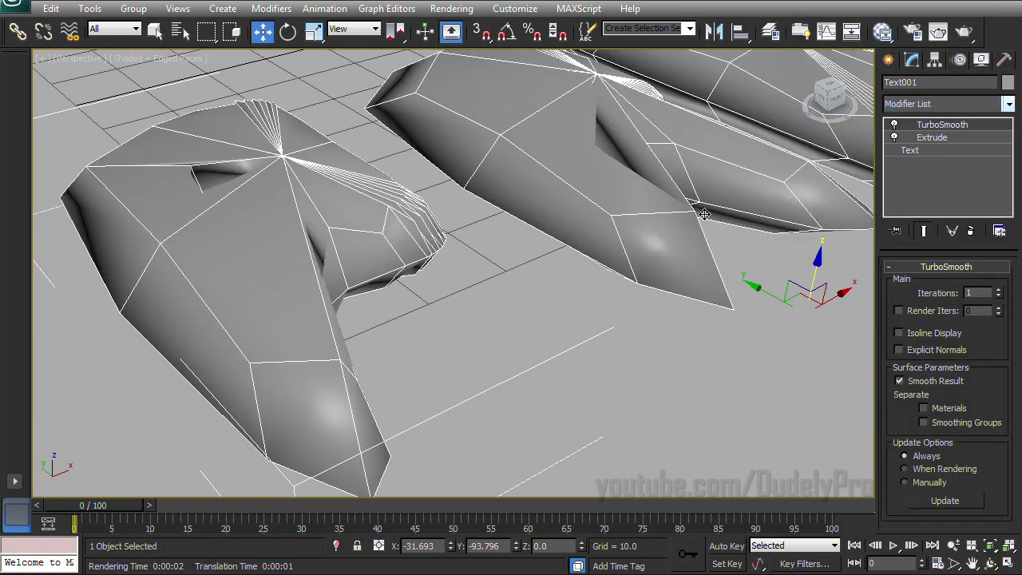
pyautogui.click(998, 290)
pyautogui.click(998, 290)
# Assign the grey round-corner material to the extruded PRO text and render a close-up of its edges
pyautogui.scroll(-8, 605, 308)
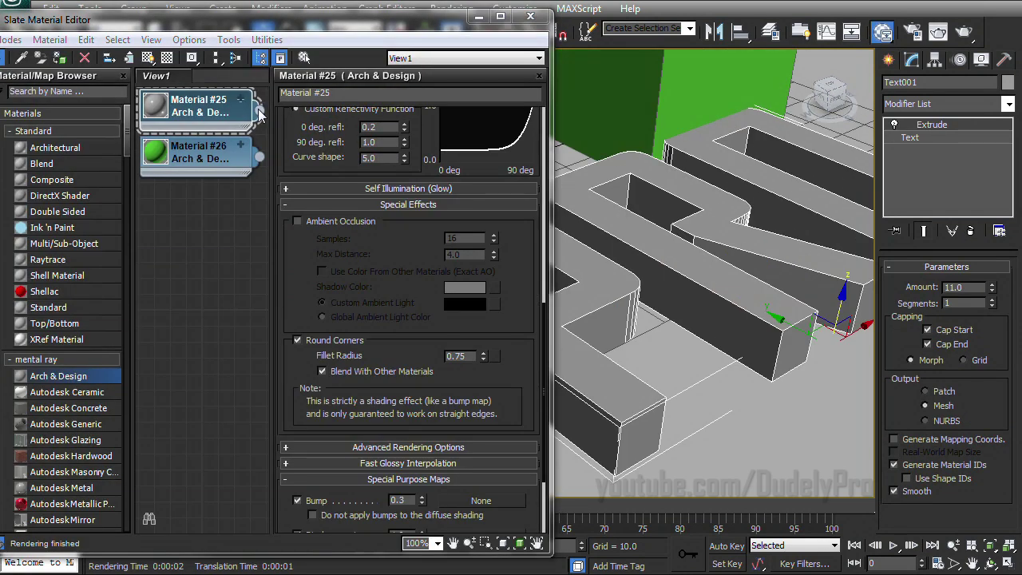
pyautogui.moveTo(259, 115); pyautogui.dragTo(643, 248)
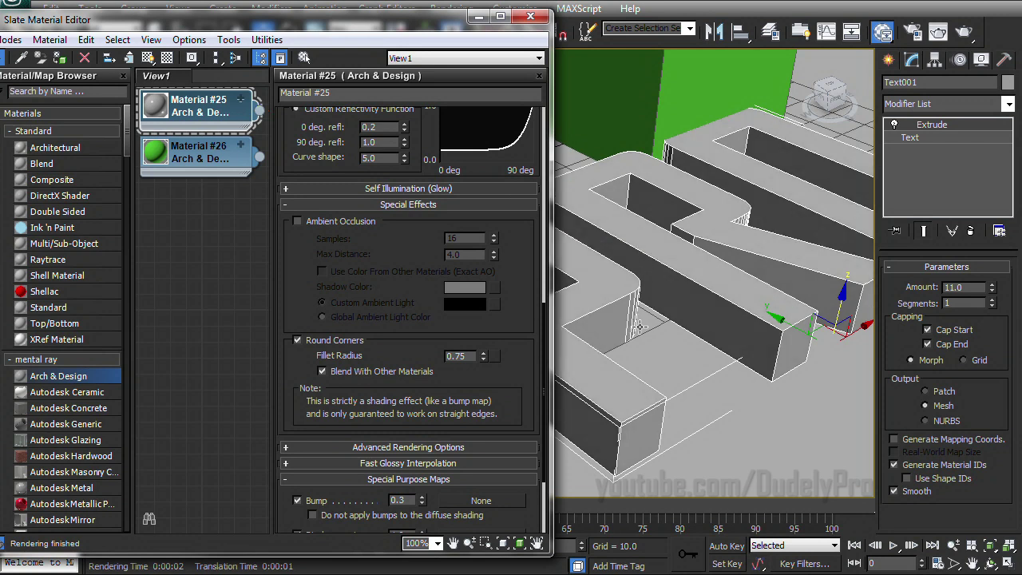
pyautogui.scroll(-3, 639, 326)
pyautogui.scroll(5, 629, 330)
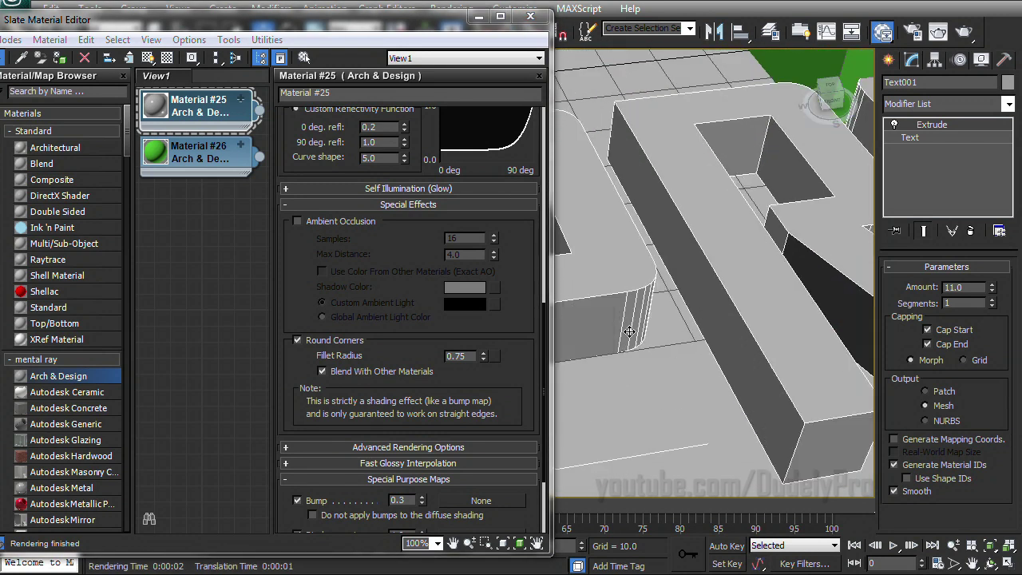
pyautogui.hotkey('shift', 'q')
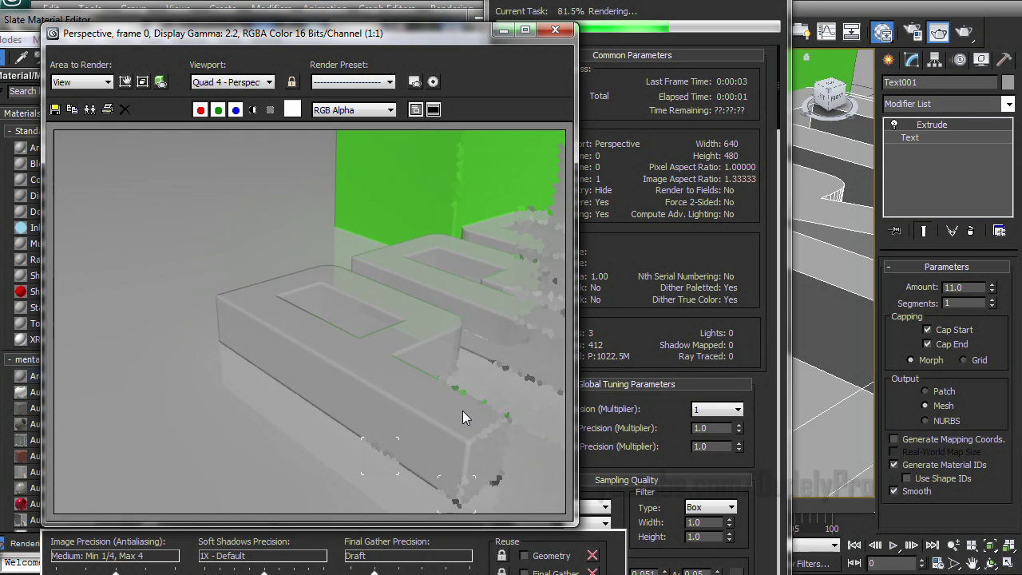
# Turn on ambient occlusion for the green Arch & Design material with 64 samples
pyautogui.click(555, 29)
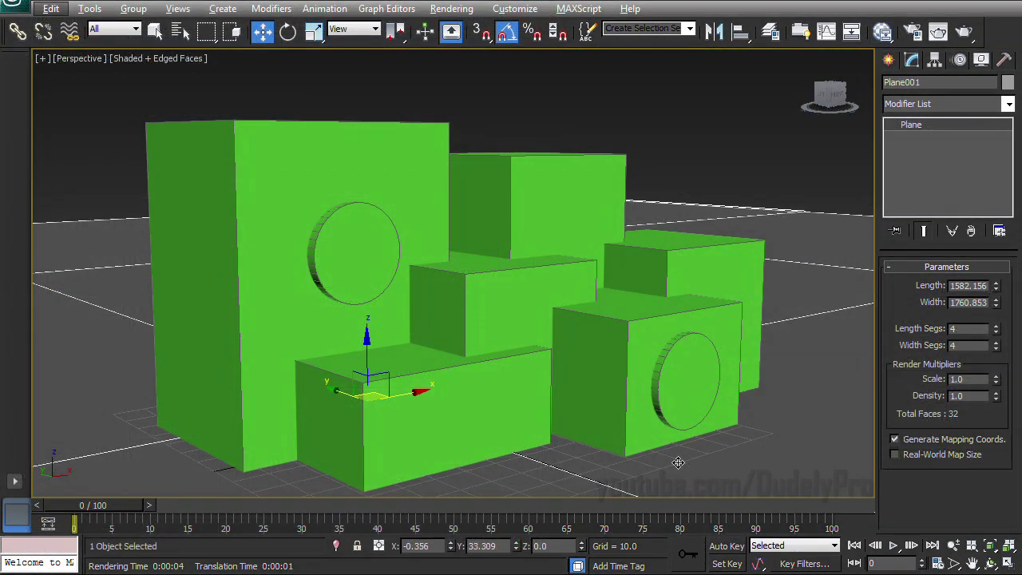
pyautogui.click(913, 31)
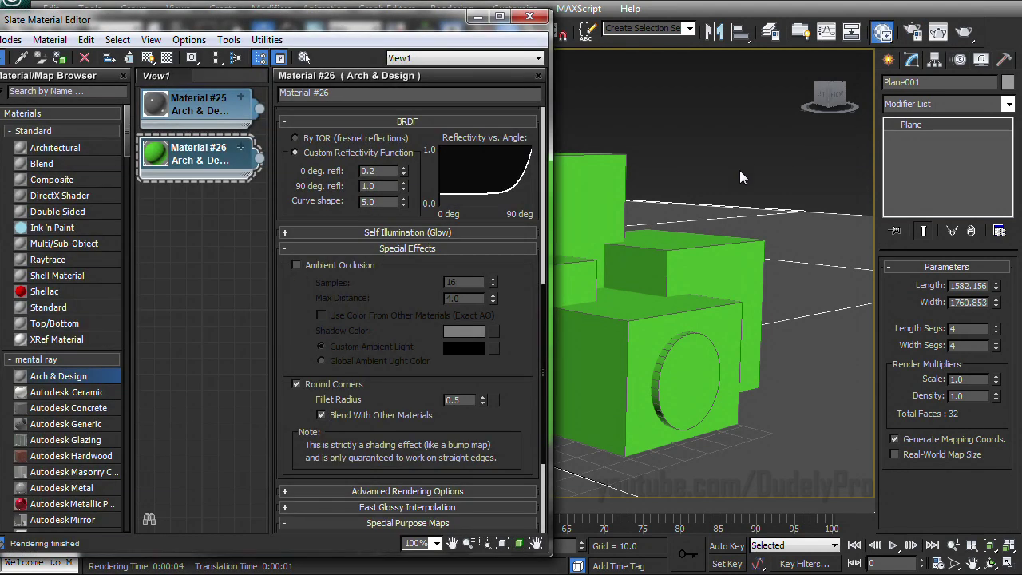
pyautogui.scroll(3, 740, 170)
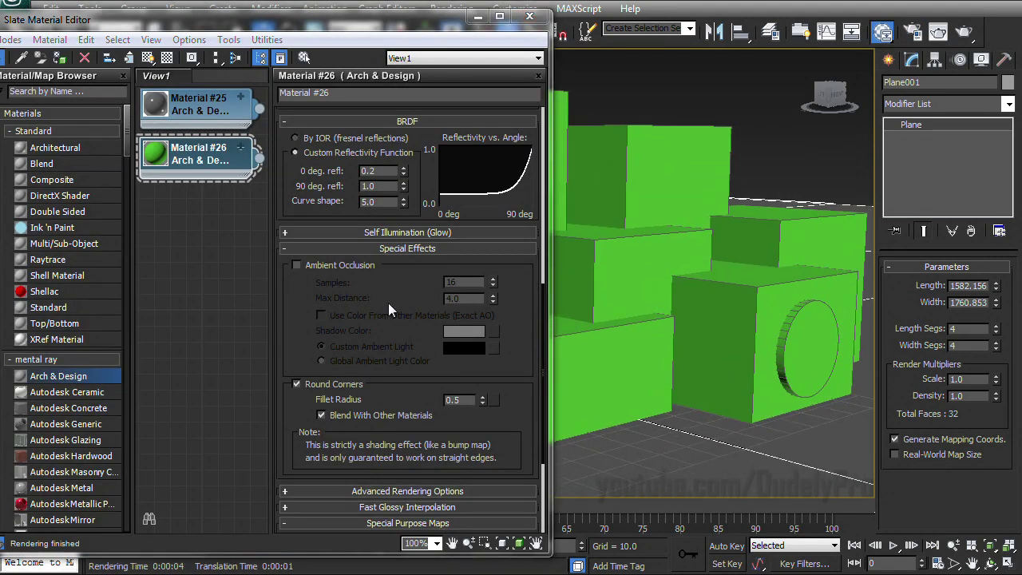
pyautogui.scroll(2, 391, 305)
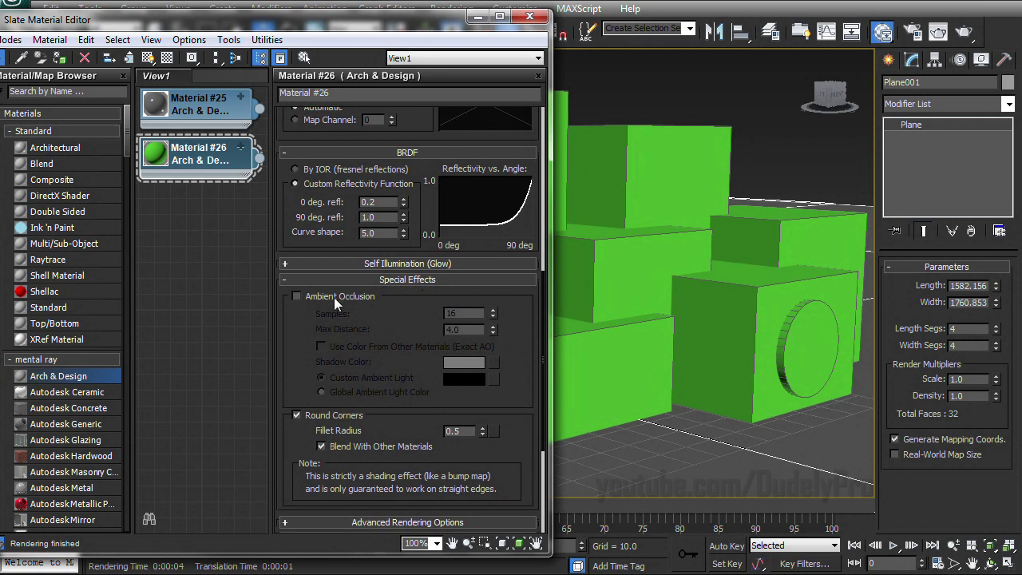
pyautogui.click(297, 295)
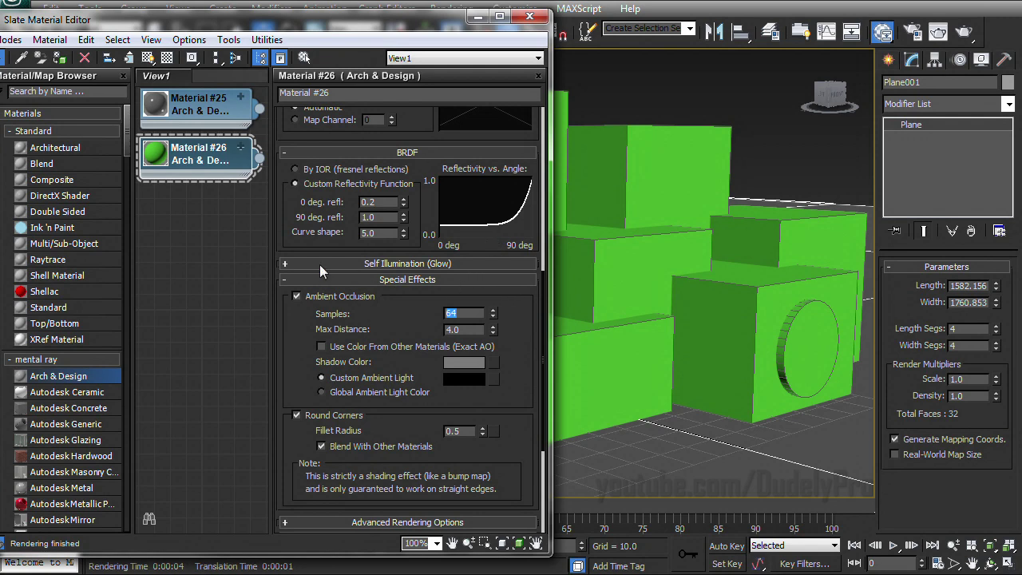
# Turn on ambient occlusion for the grey Arch & Design material with 64 samples and a max distance of 10
pyautogui.doubleClick(201, 109)
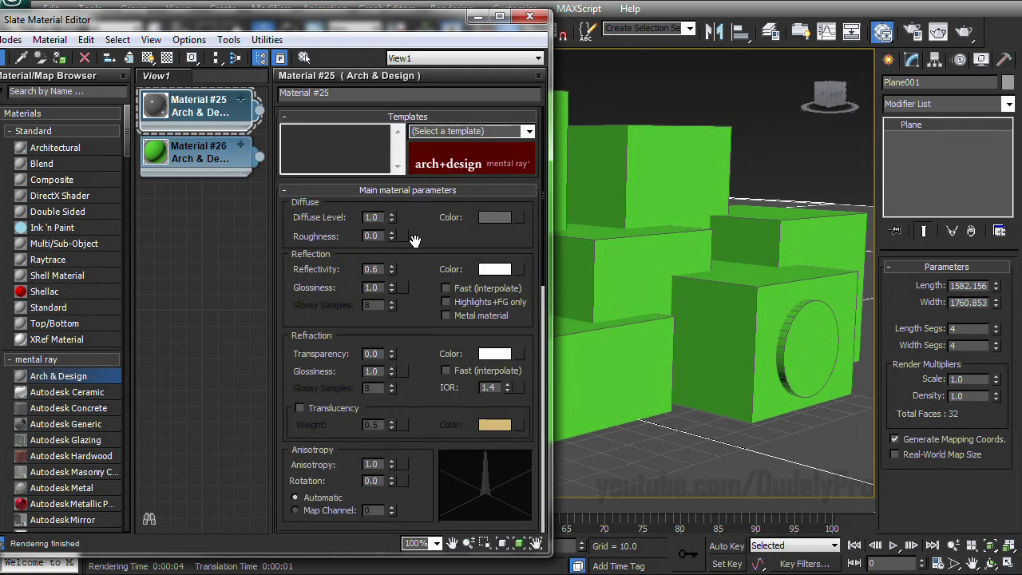
pyautogui.scroll(-5, 417, 285)
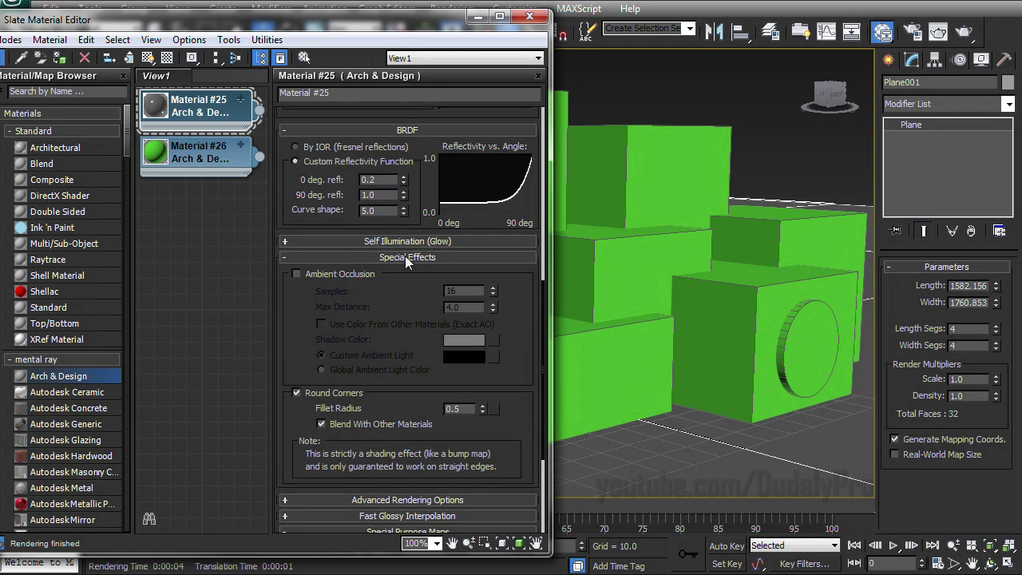
pyautogui.click(297, 274)
pyautogui.write('6')
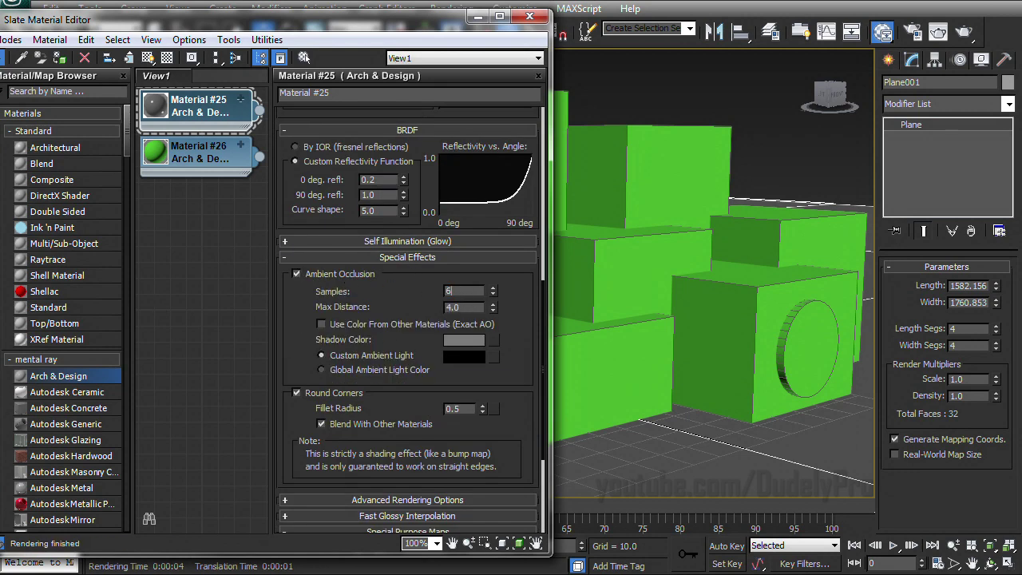
pyautogui.write('4')
pyautogui.press('Return')
pyautogui.write('10')
pyautogui.press('Return')
pyautogui.scroll(-3, 521, 72)
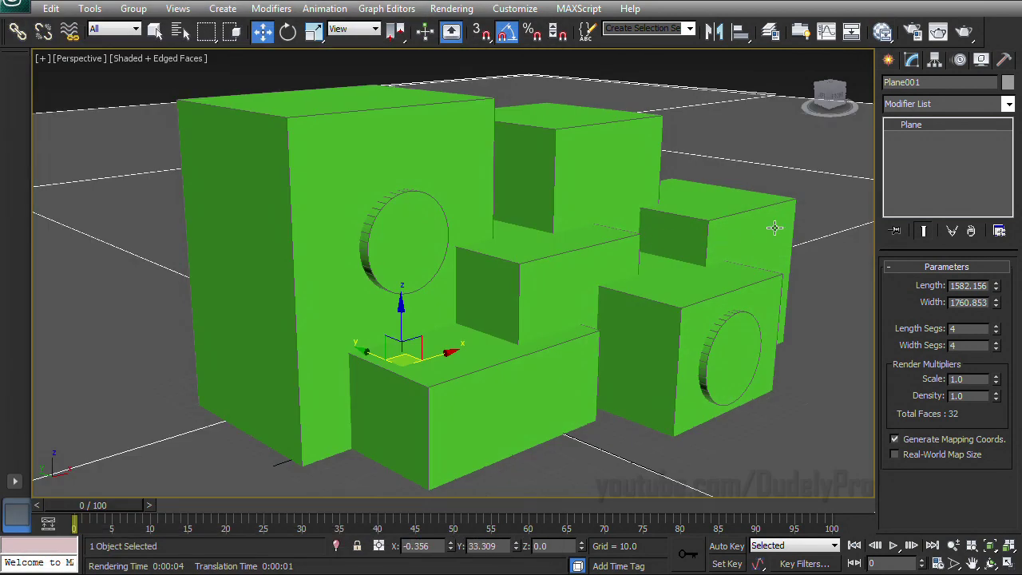
# Place a Skylight on the ground beside the green boxes and render the perspective view
pyautogui.click(888, 60)
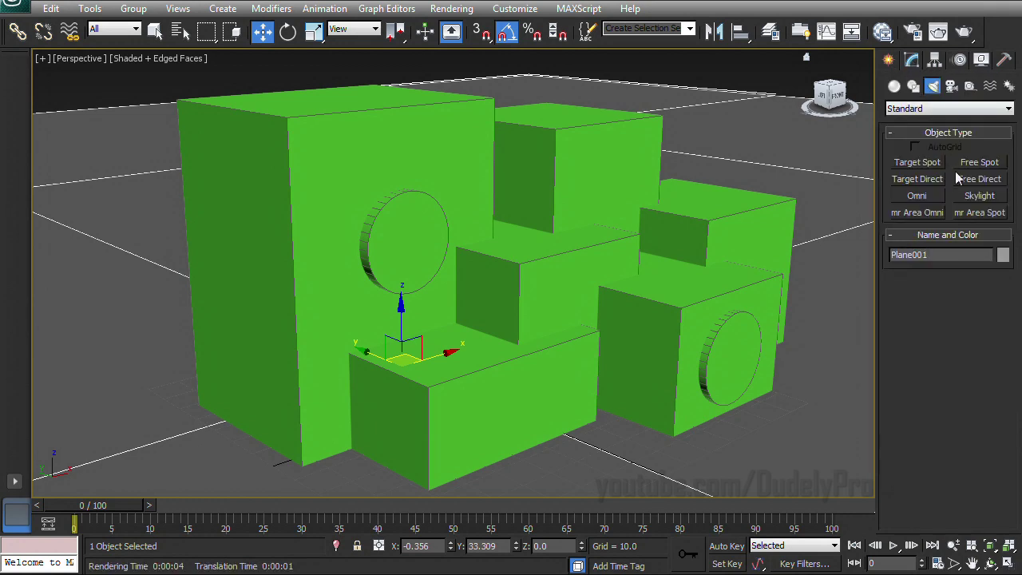
pyautogui.moveTo(762, 252); pyautogui.dragTo(759, 117, button='middle')
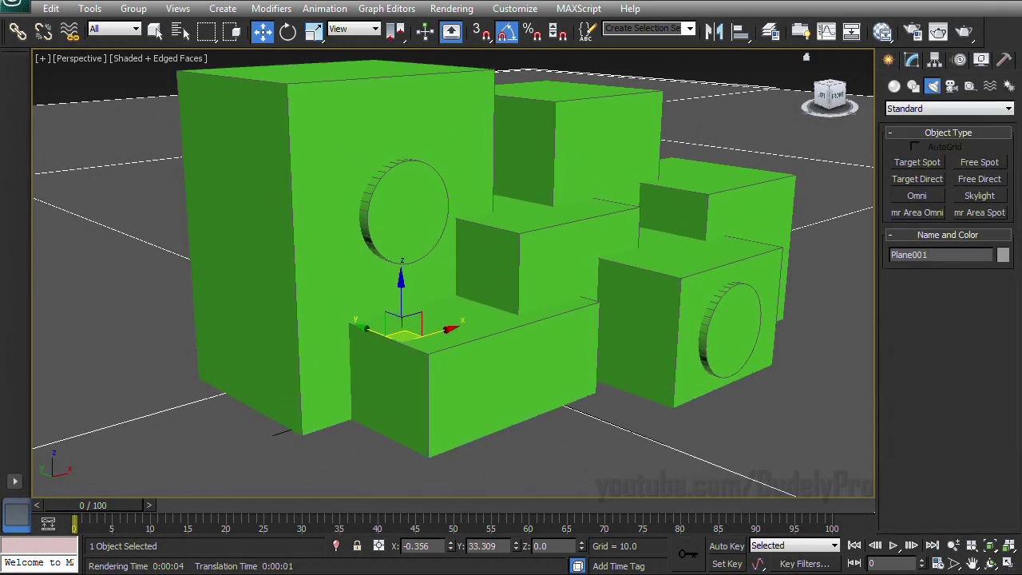
pyautogui.click(981, 196)
pyautogui.click(141, 427)
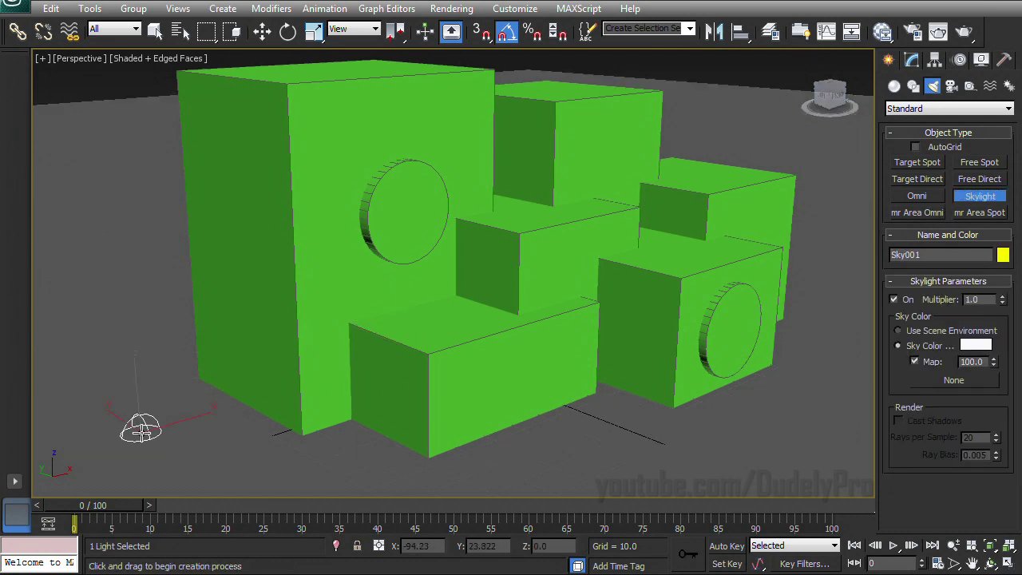
pyautogui.click(965, 32)
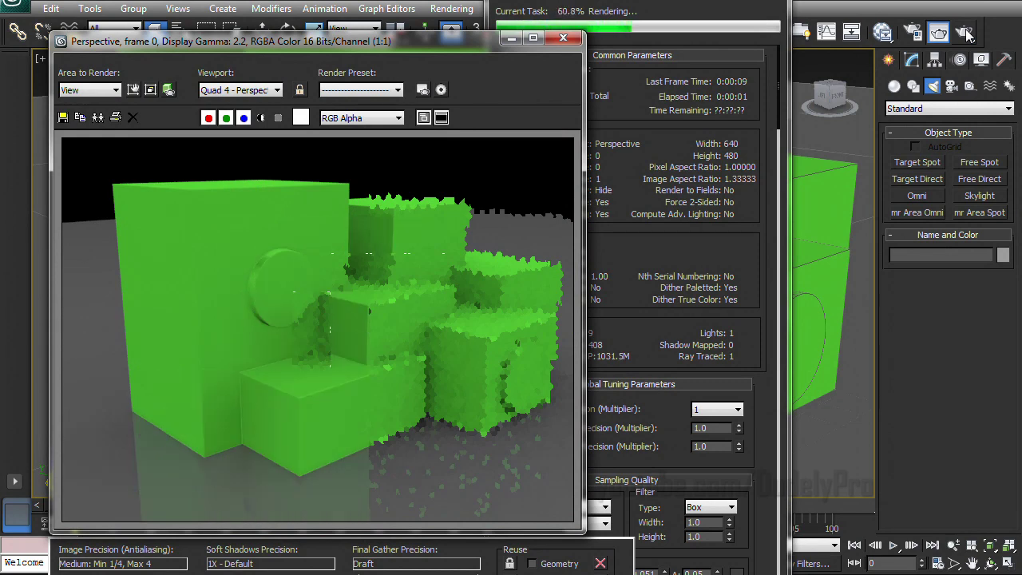
pyautogui.moveTo(469, 47); pyautogui.dragTo(469, 27)
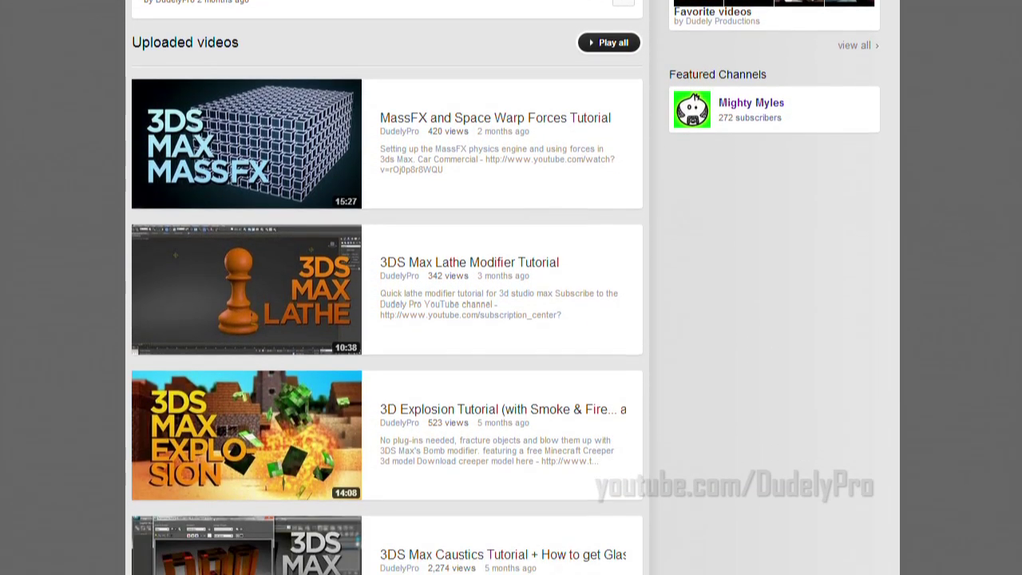
pyautogui.scroll(-3, 511, 287)
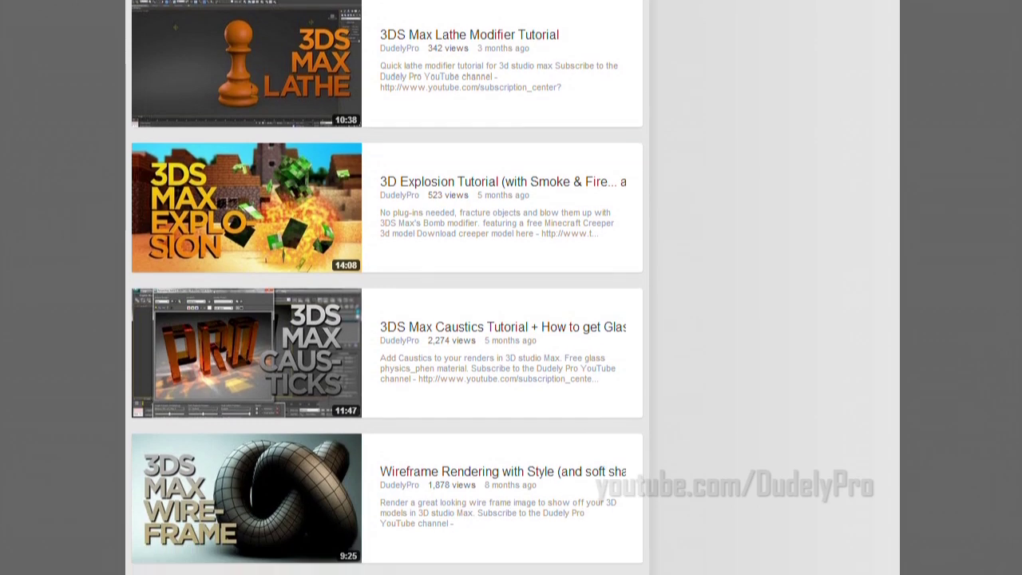